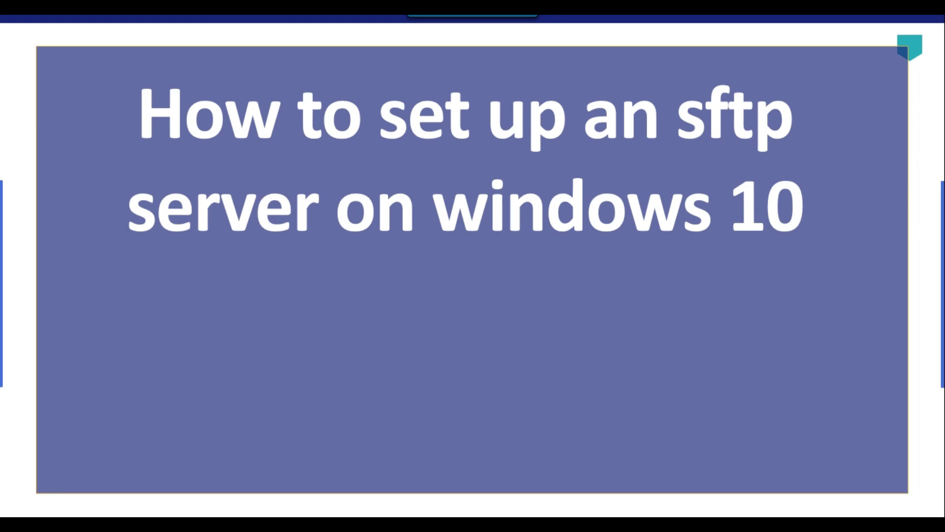
# Step: Advance the slideshow from the title slide to slide 2, Tasks
pyautogui.press('Right')
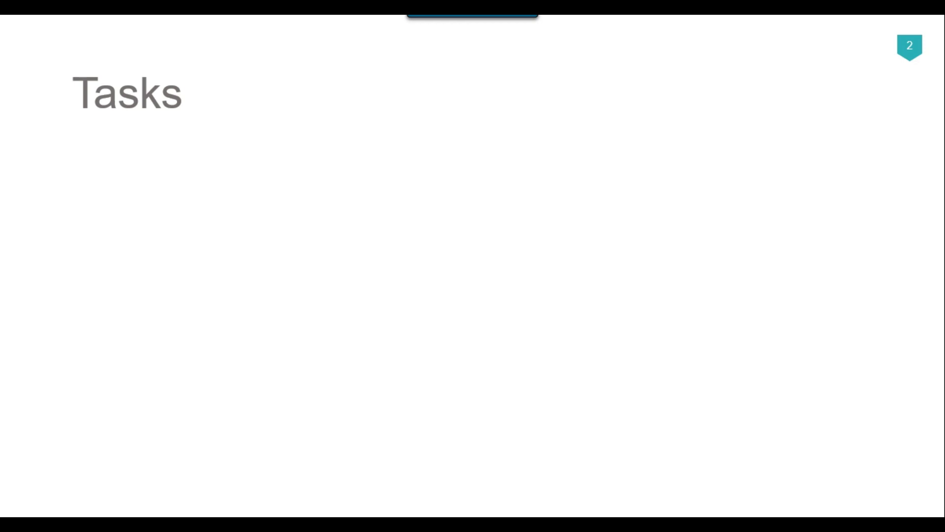
# Step: Reveal the five tasks: OpenSSH server, firewall rule, OpenSSH services, WinSCP install, SFTP connection
pyautogui.press('Right')
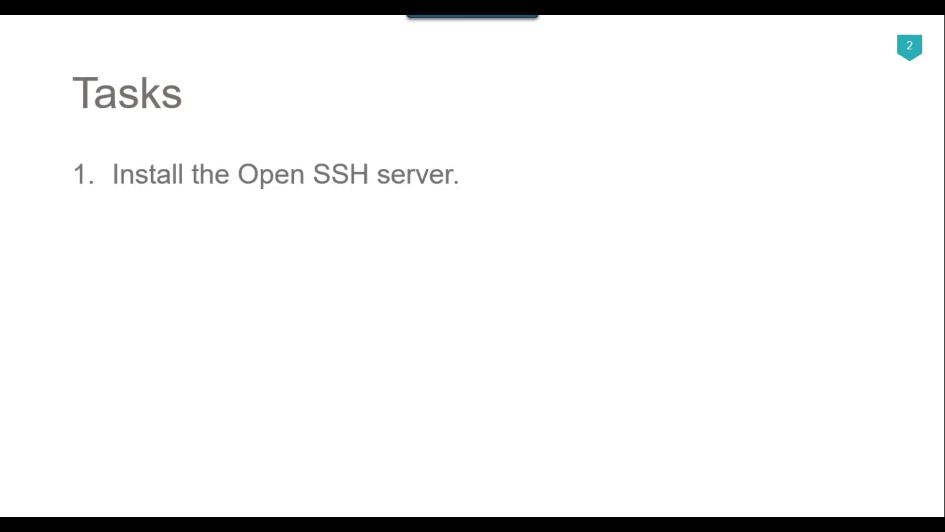
pyautogui.press('Right')
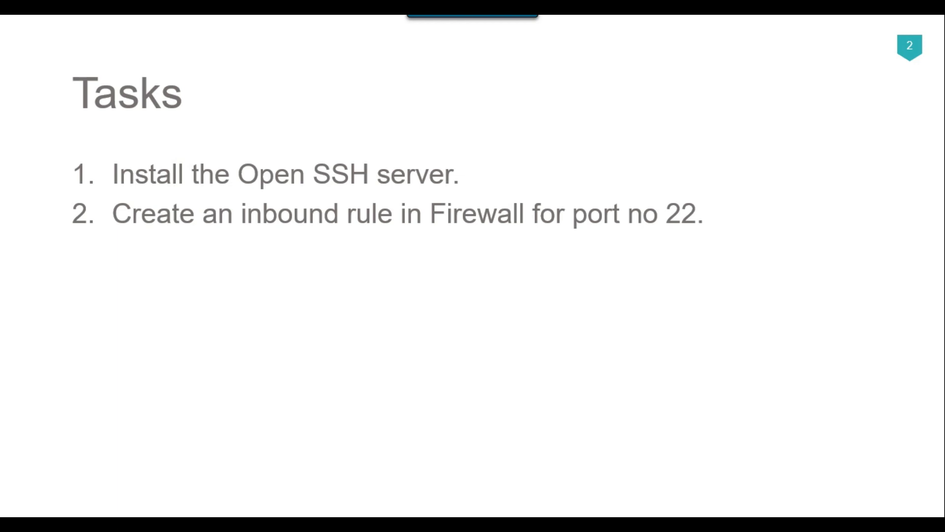
pyautogui.press('Right')
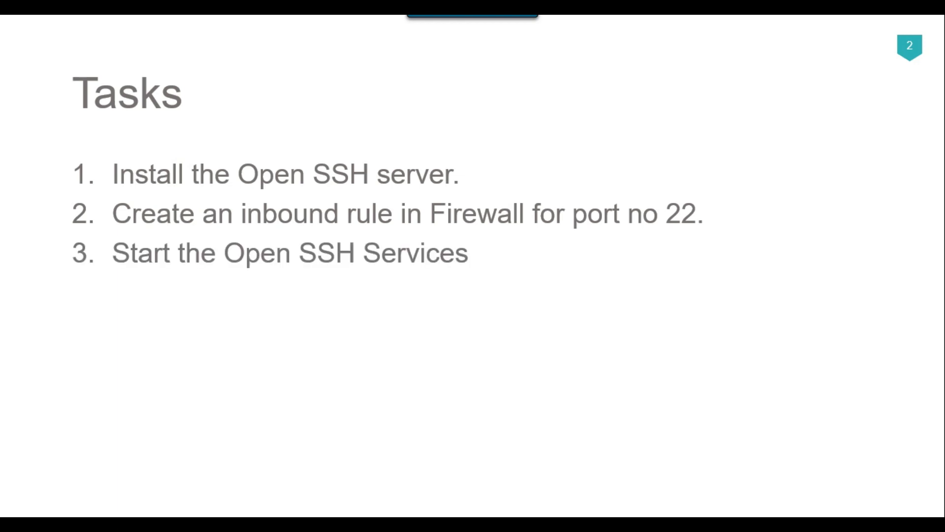
pyautogui.press('Right')
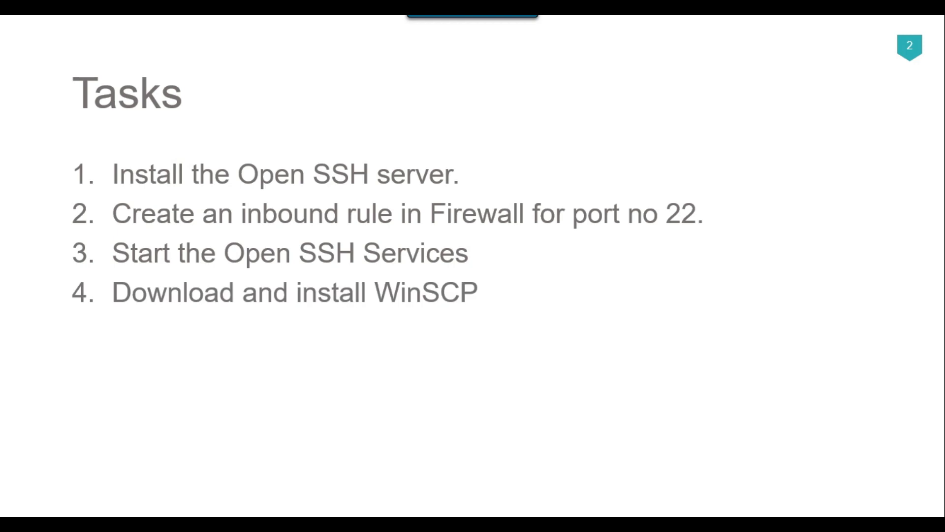
pyautogui.press('Right')
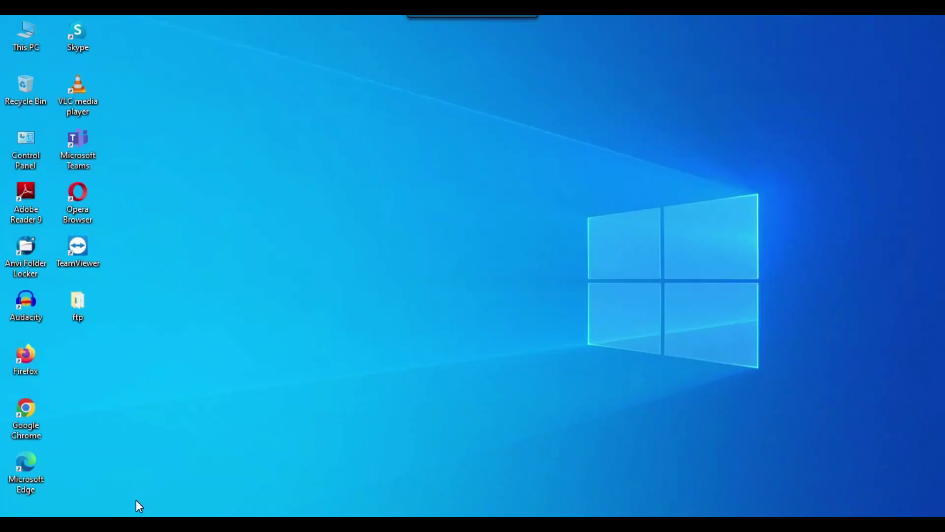
# Step: Search 'feature' to reach Manage optional features and review the installed features list
pyautogui.press('super+s')
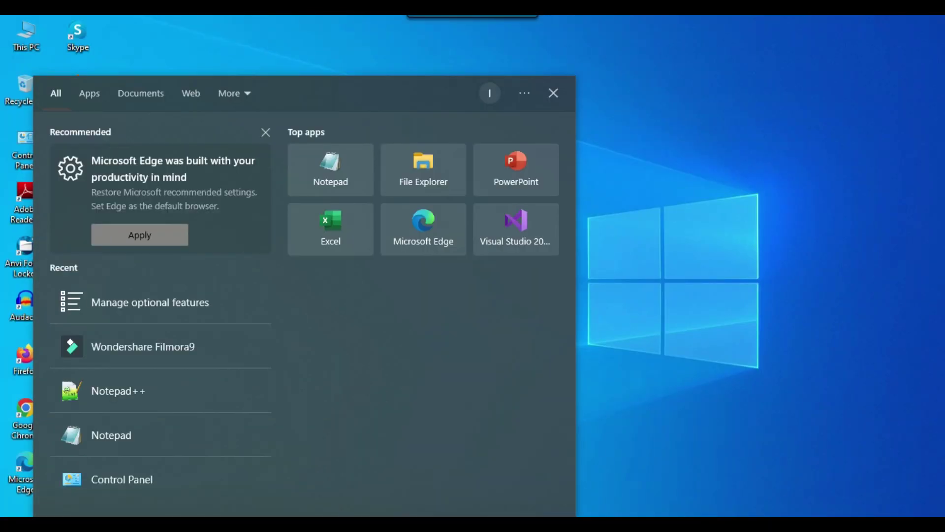
pyautogui.write('feature')
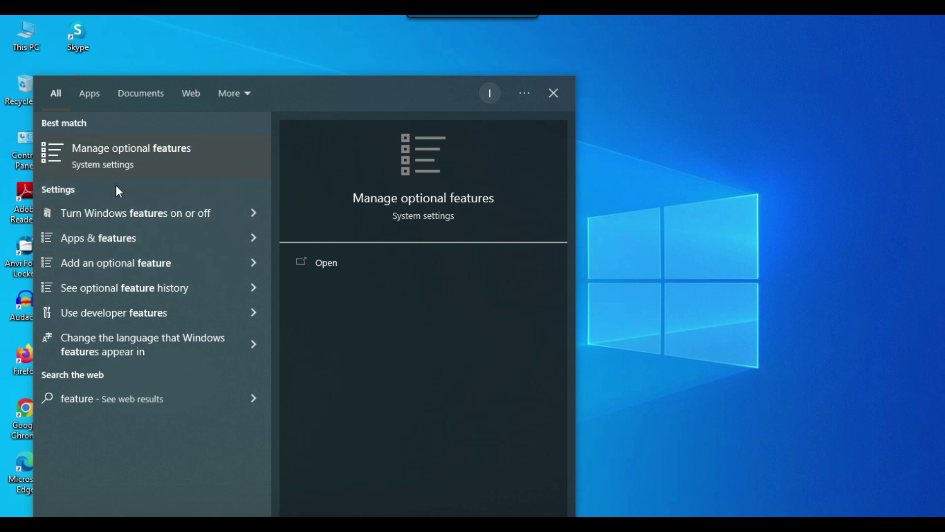
pyautogui.click(174, 160)
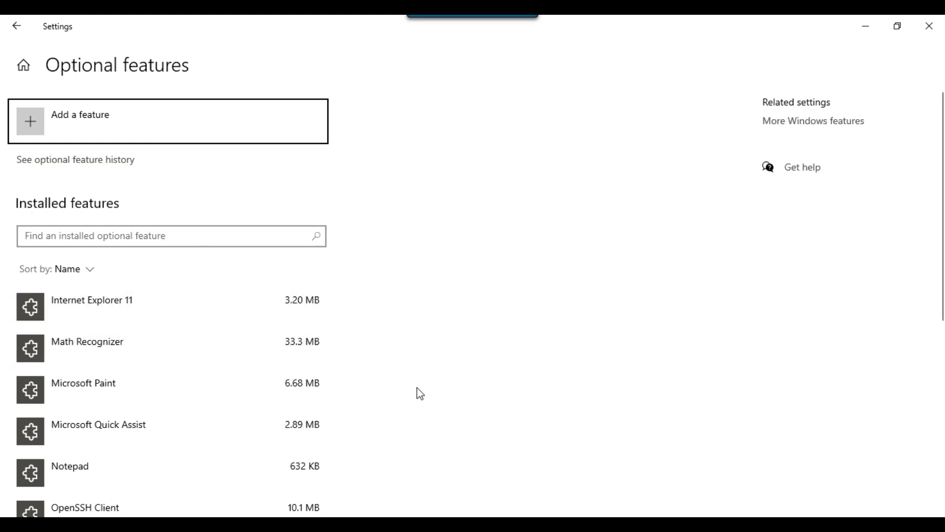
pyautogui.scroll(-3, 236, 387)
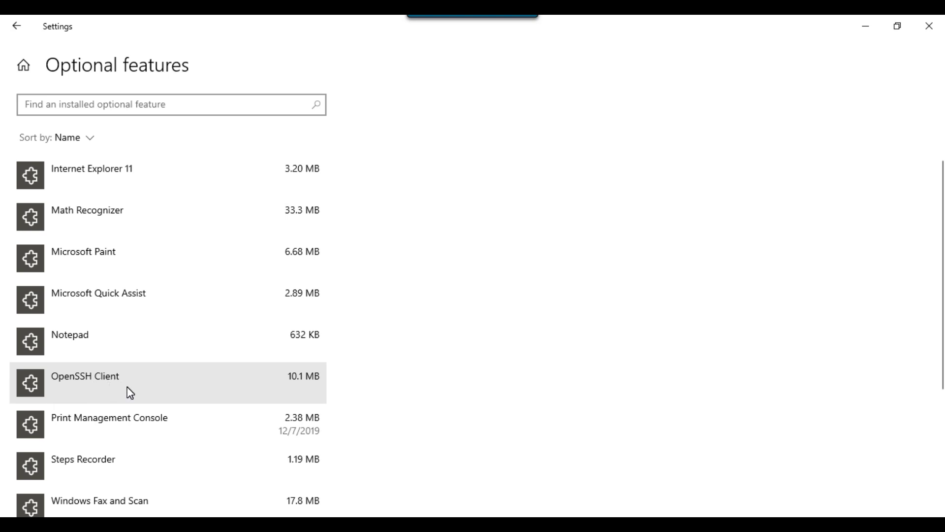
pyautogui.scroll(3, 130, 393)
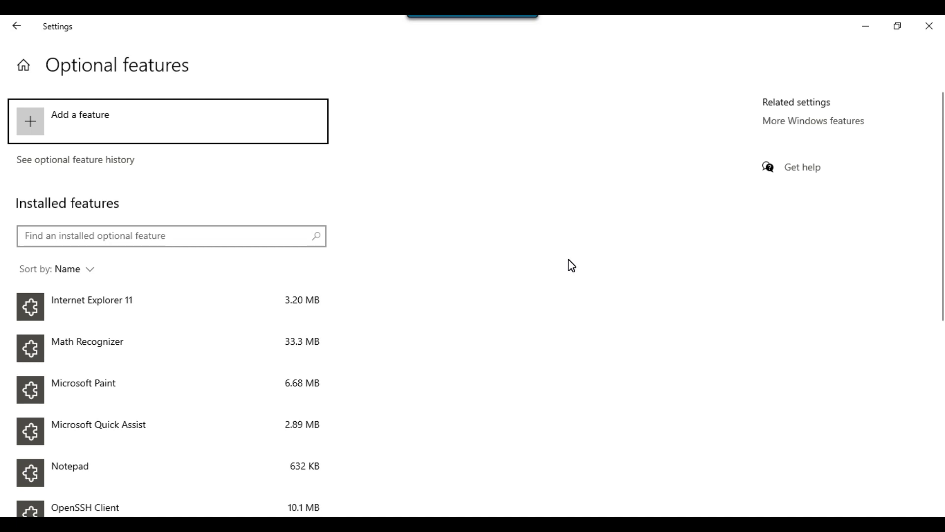
pyautogui.click(74, 125)
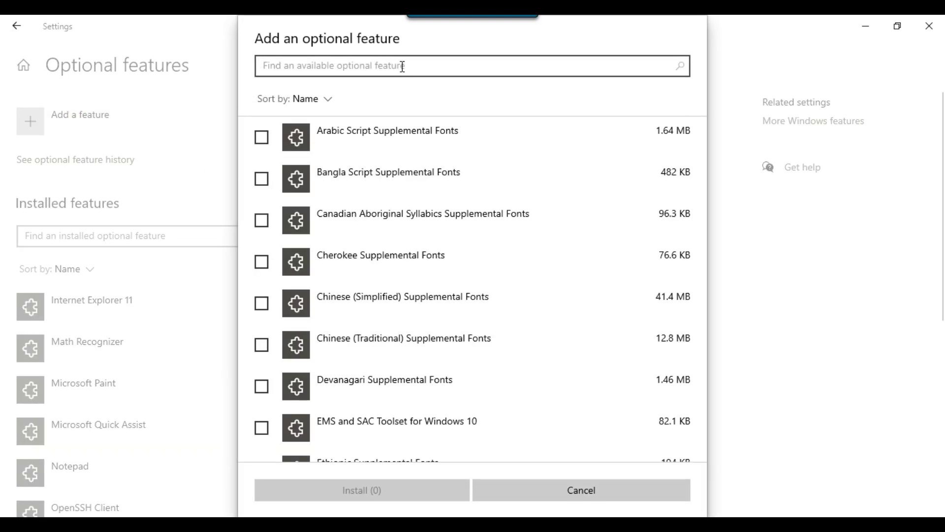
# Step: Find OpenSSH Server by searching 'open', install it, then close Settings
pyautogui.write('open')
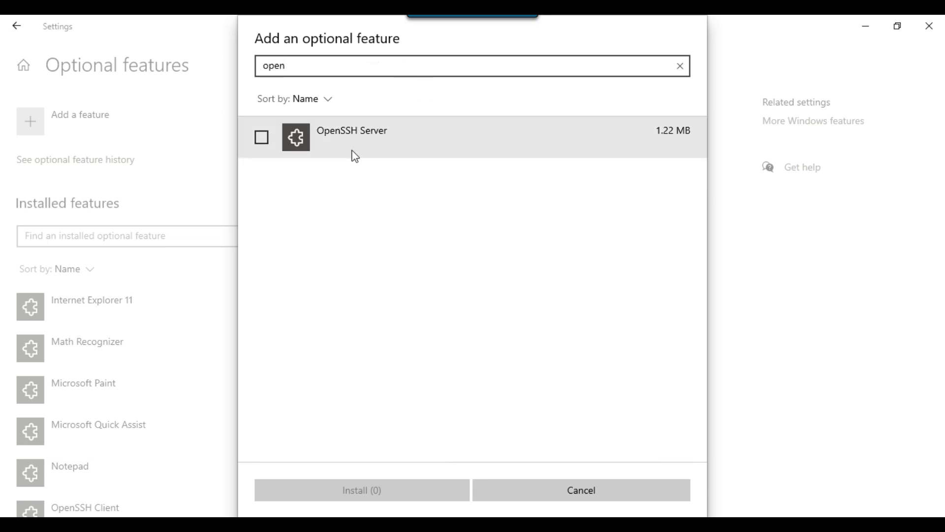
pyautogui.click(262, 139)
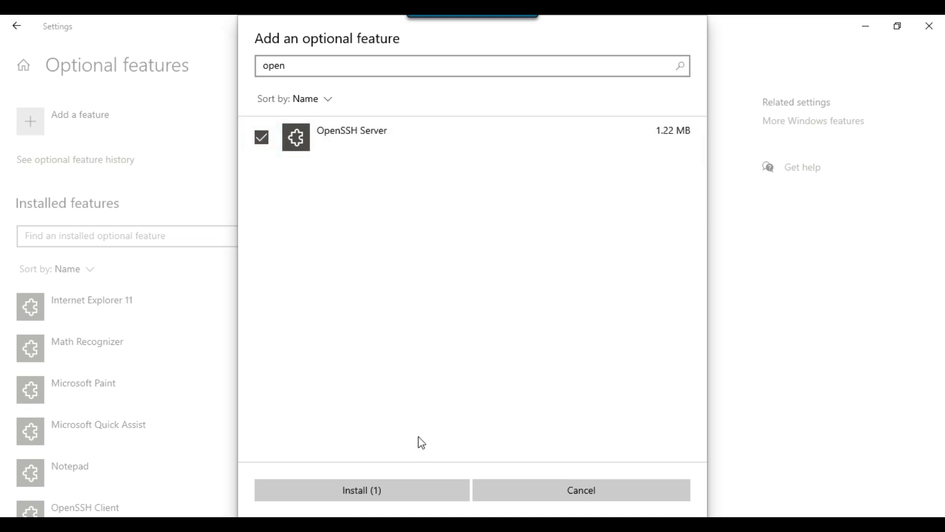
pyautogui.click(323, 498)
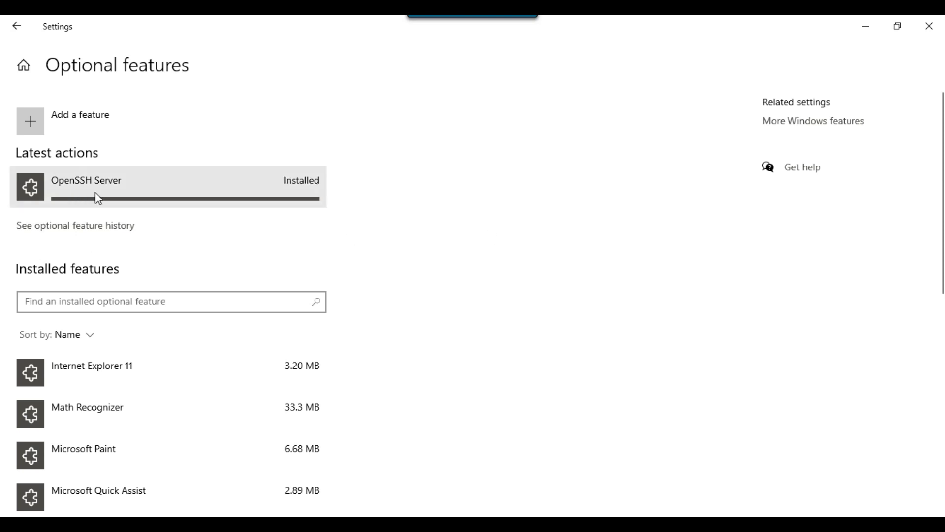
pyautogui.click(929, 25)
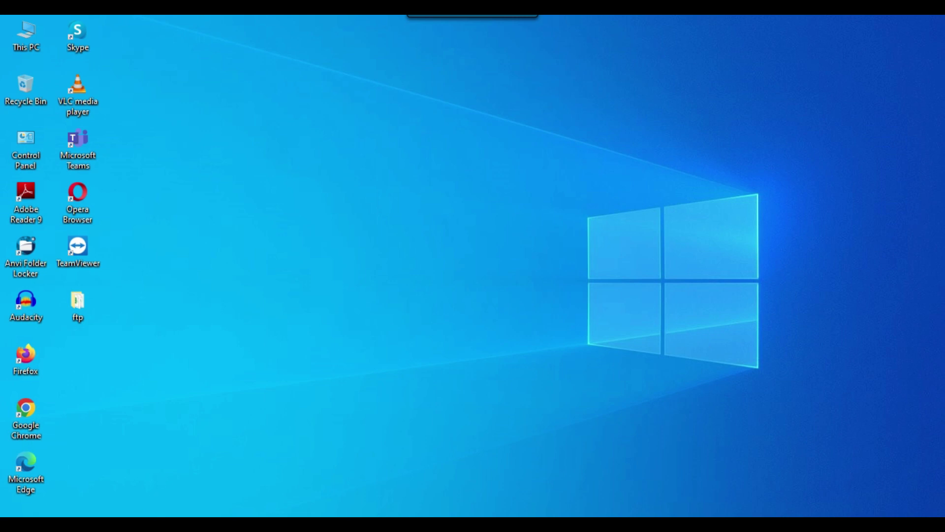
# Step: Reach Windows Defender Firewall's Advanced settings through the Control Panel
pyautogui.press('super+s')
pyautogui.click(122, 479)
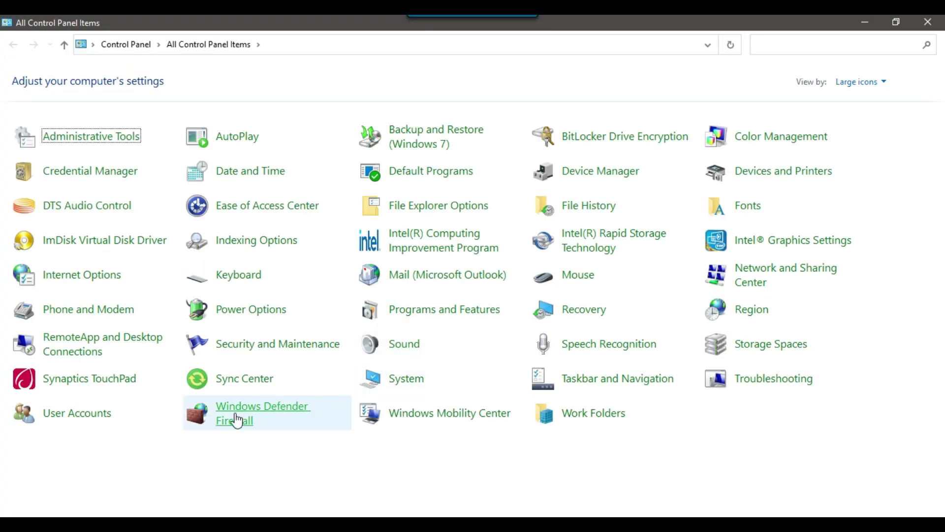
pyautogui.click(263, 411)
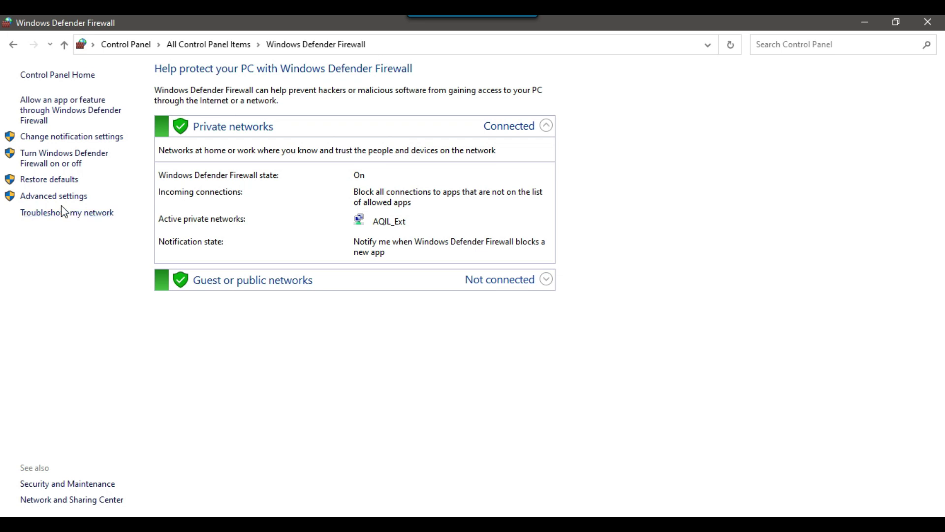
pyautogui.click(51, 198)
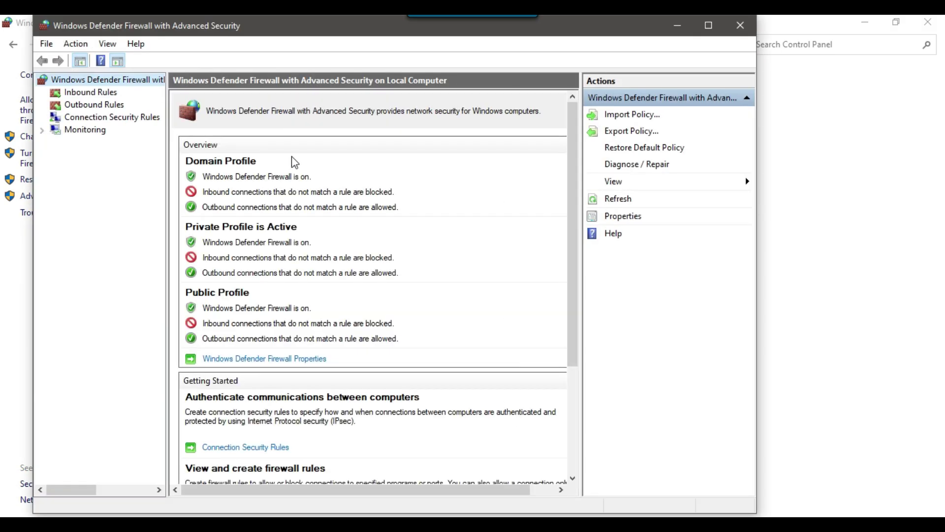
# Step: Start a new Port-type inbound rule from the Inbound Rules list
pyautogui.click(102, 94)
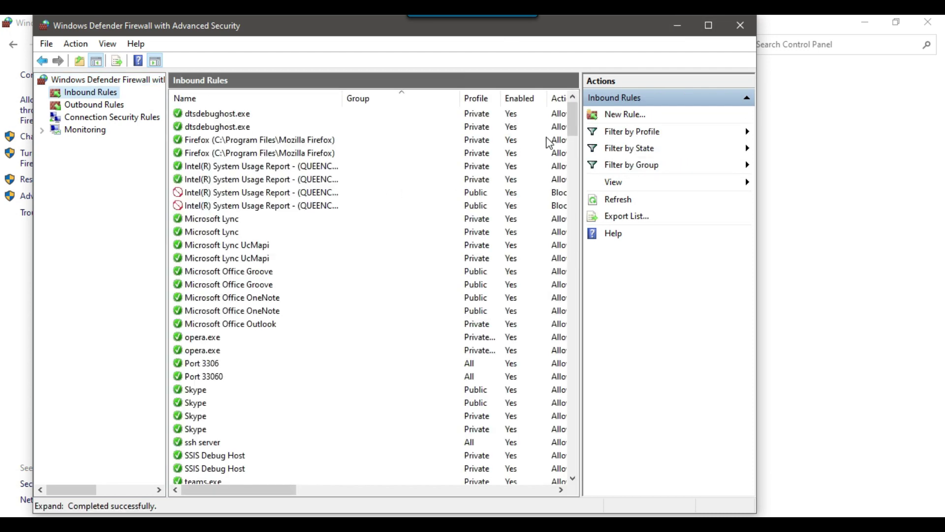
pyautogui.click(621, 118)
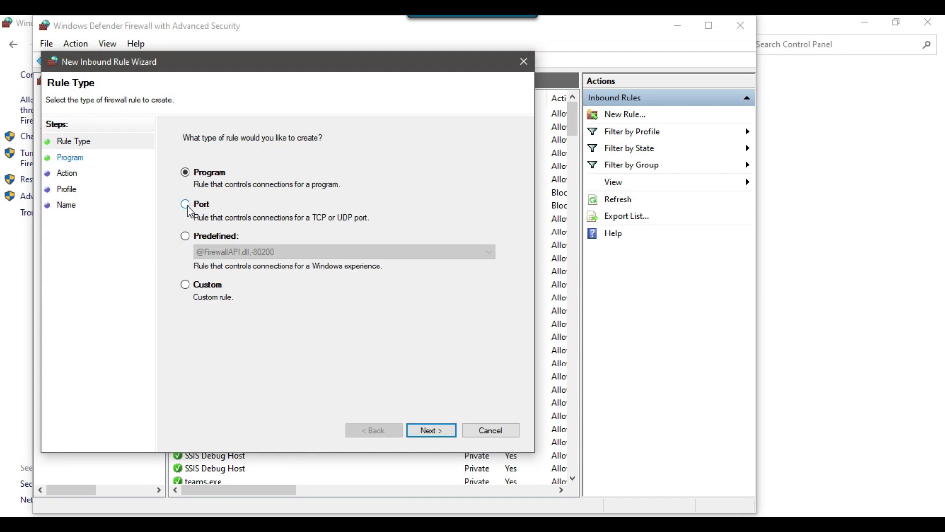
pyautogui.click(188, 207)
pyautogui.click(432, 431)
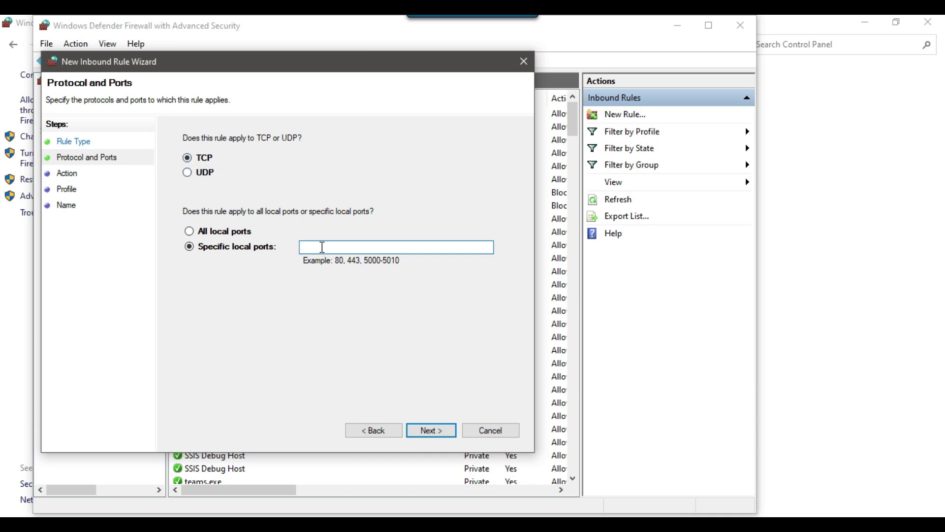
# Step: Allow inbound TCP port 22 for all profiles in a rule named 'ssh server'
pyautogui.write('22')
pyautogui.click(427, 436)
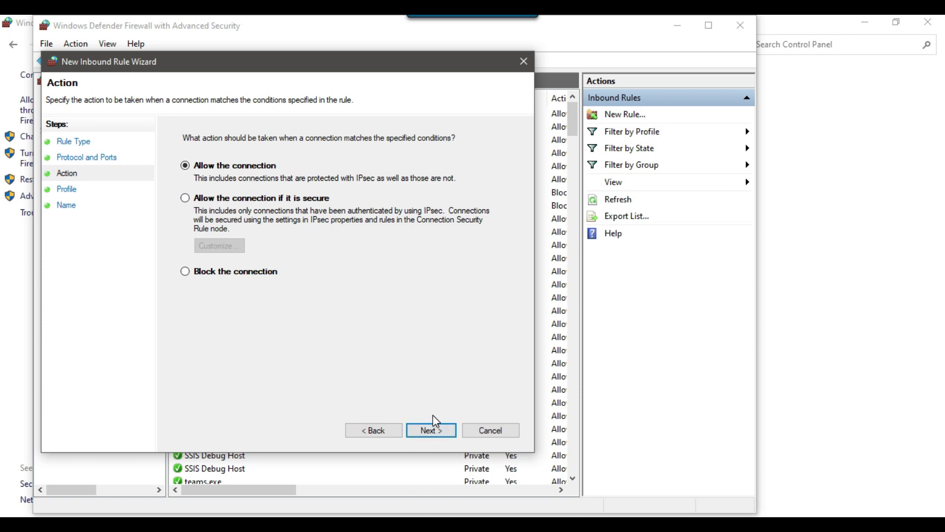
pyautogui.click(429, 428)
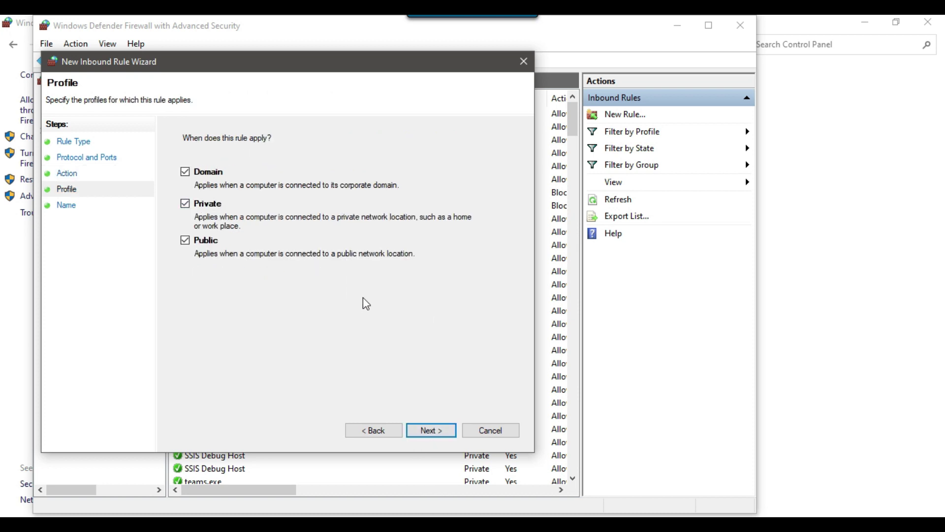
pyautogui.click(427, 430)
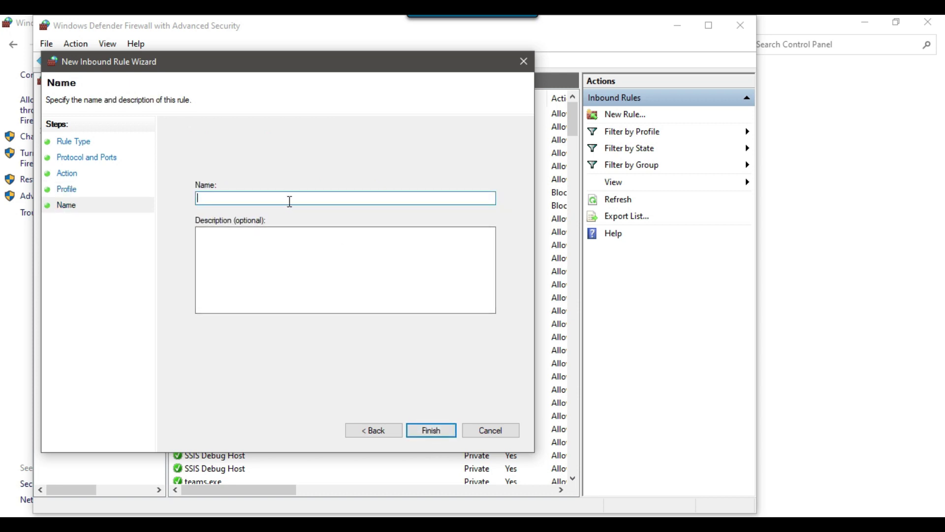
pyautogui.write('ssh server')
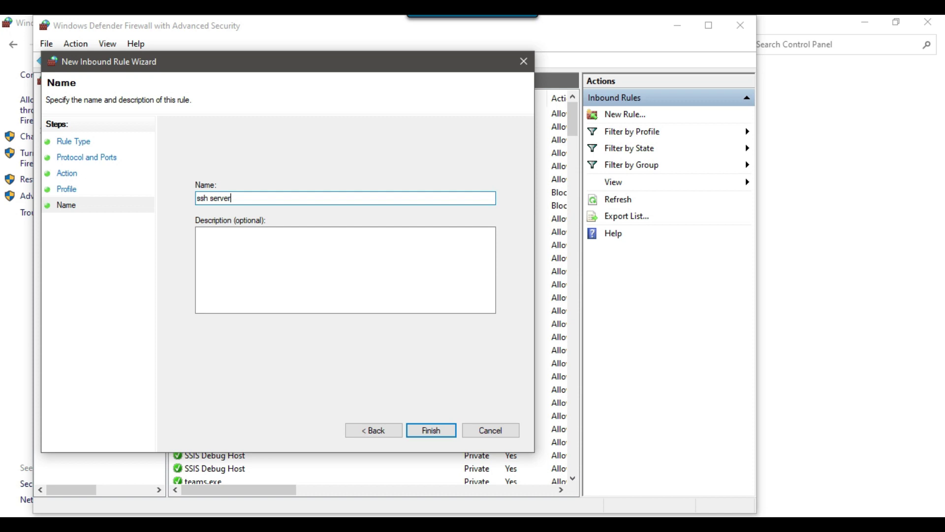
pyautogui.click(432, 435)
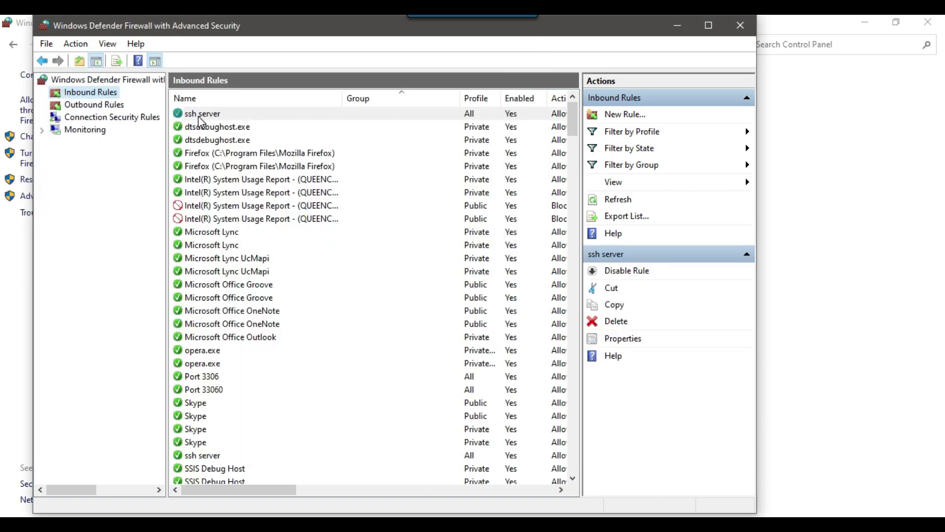
# Step: Select the new ssh server rule, then close the firewall and Control Panel windows
pyautogui.click(242, 115)
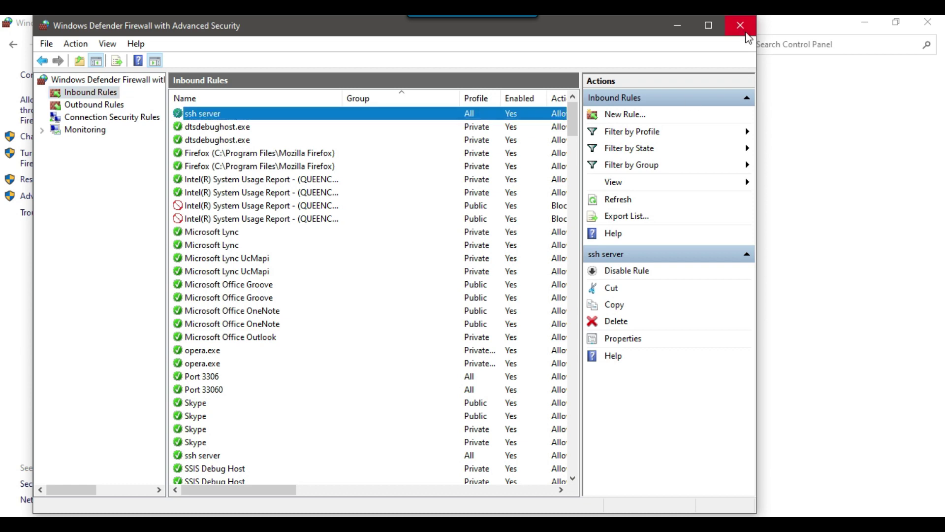
pyautogui.click(740, 26)
pyautogui.click(865, 22)
pyautogui.click(364, 287)
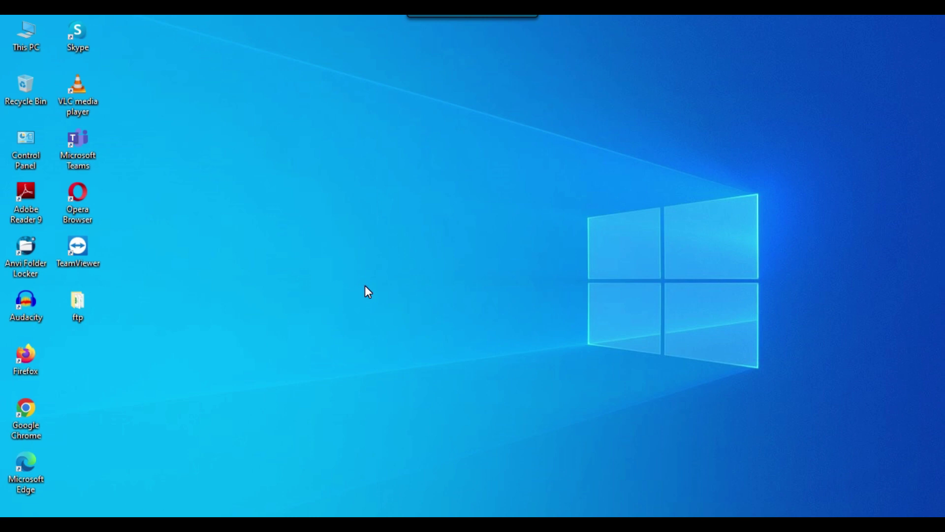
# Step: Open the Services console and bring up the actions for OpenSSH SSH Server
pyautogui.press('super+s')
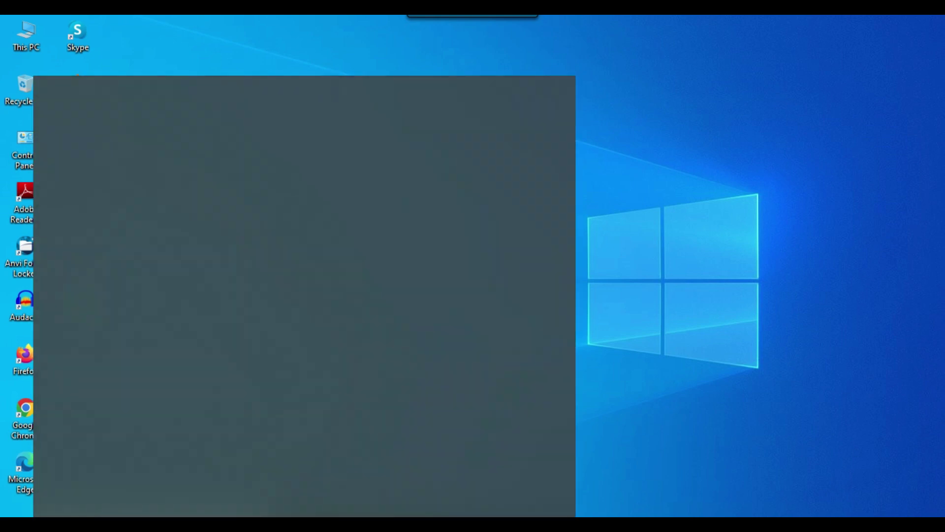
pyautogui.write('service')
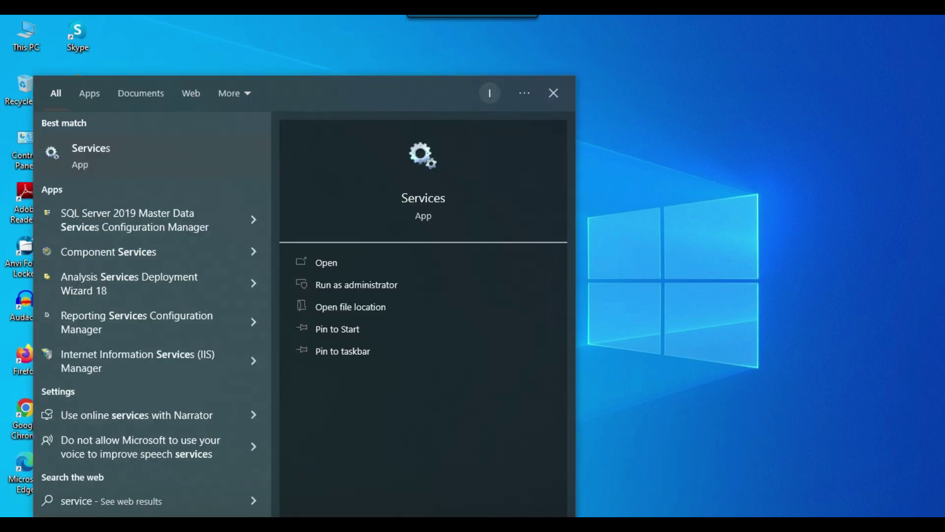
pyautogui.click(96, 165)
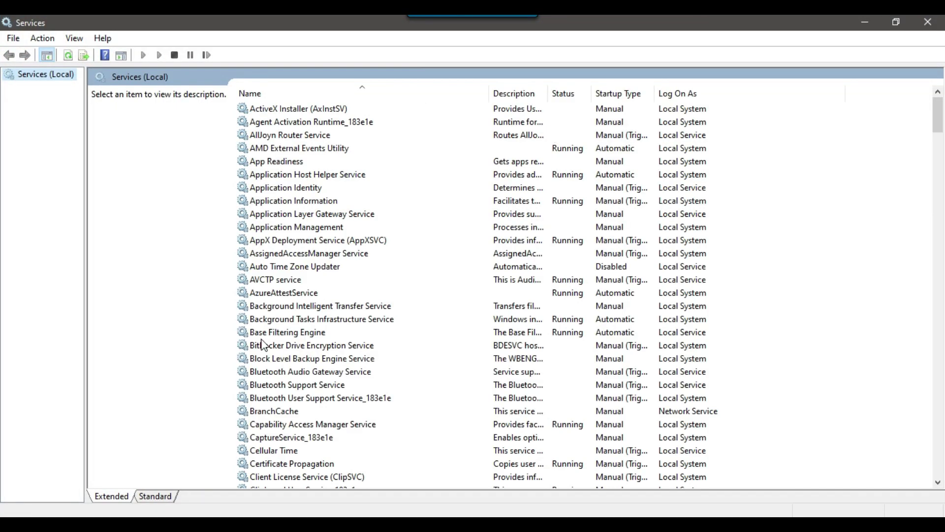
pyautogui.click(283, 345)
pyautogui.press('o')
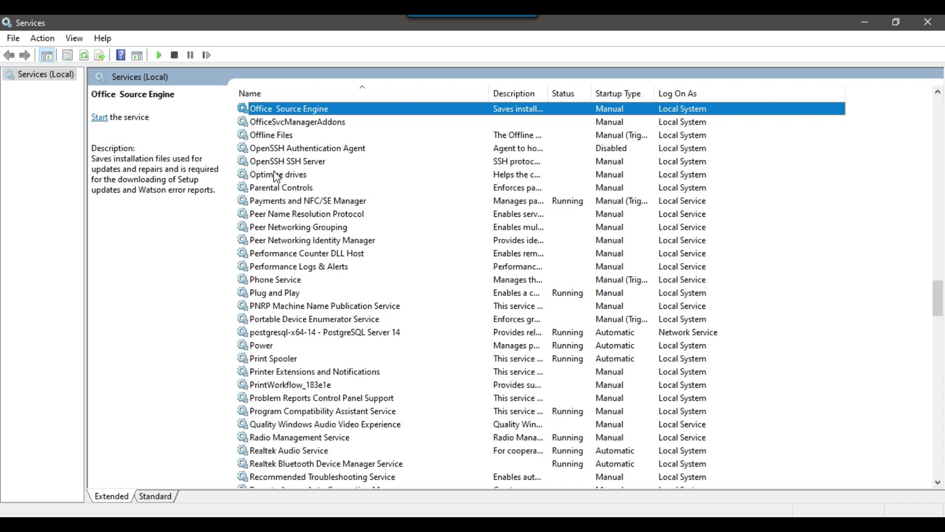
pyautogui.click(275, 163)
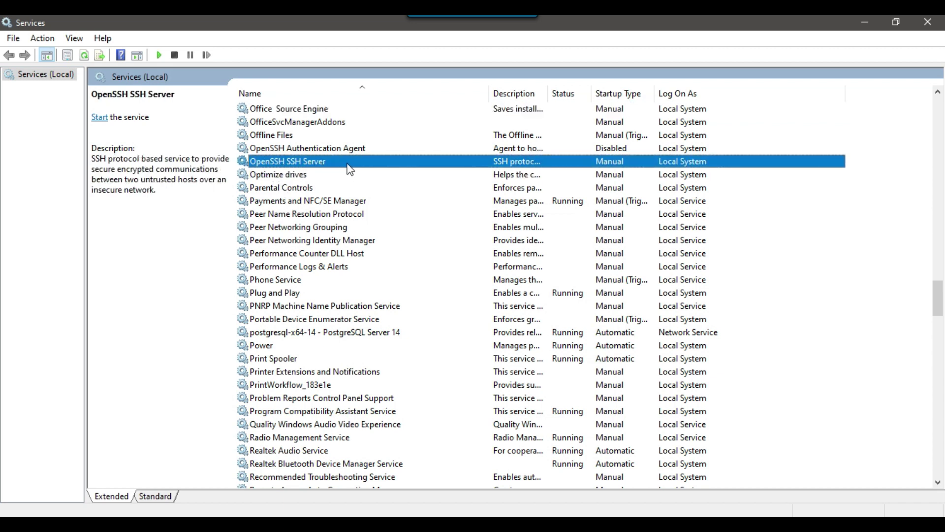
pyautogui.rightClick(370, 167)
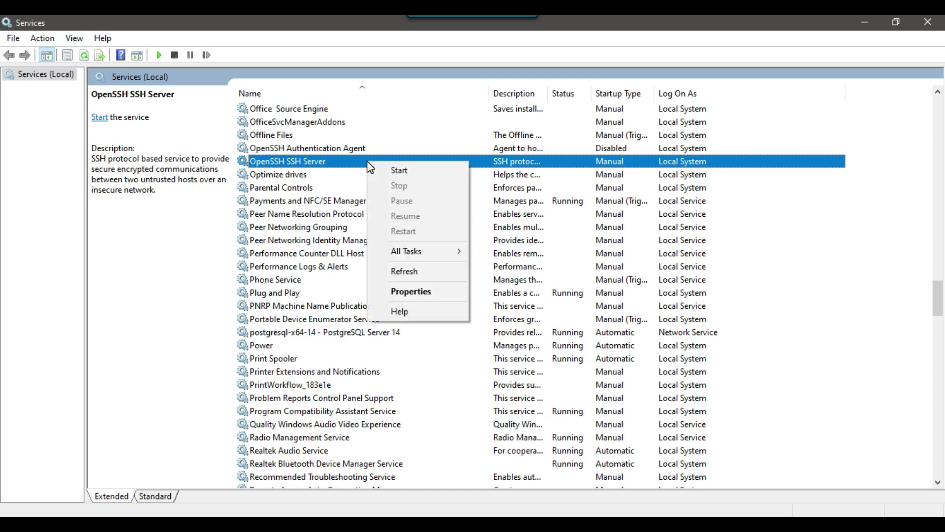
# Step: Set OpenSSH SSH Server to Automatic startup, start it, apply, and close Services
pyautogui.click(428, 293)
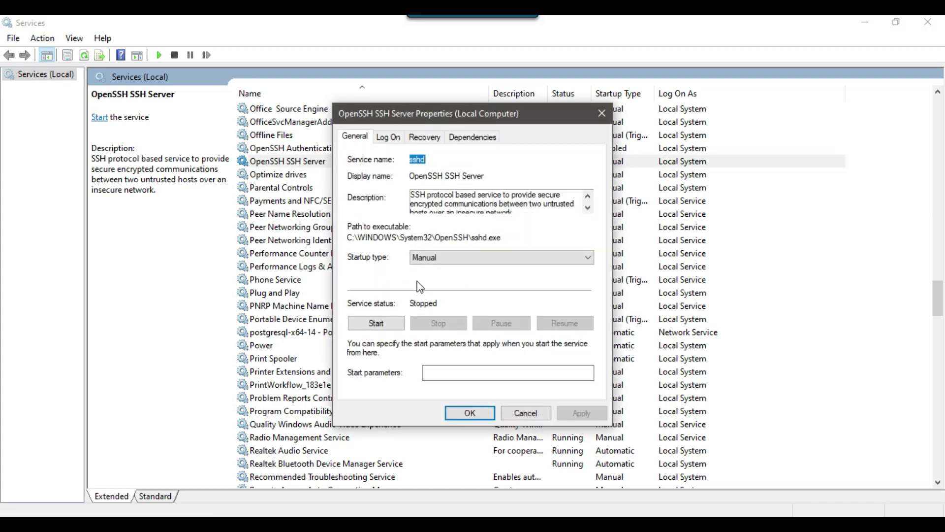
pyautogui.click(456, 258)
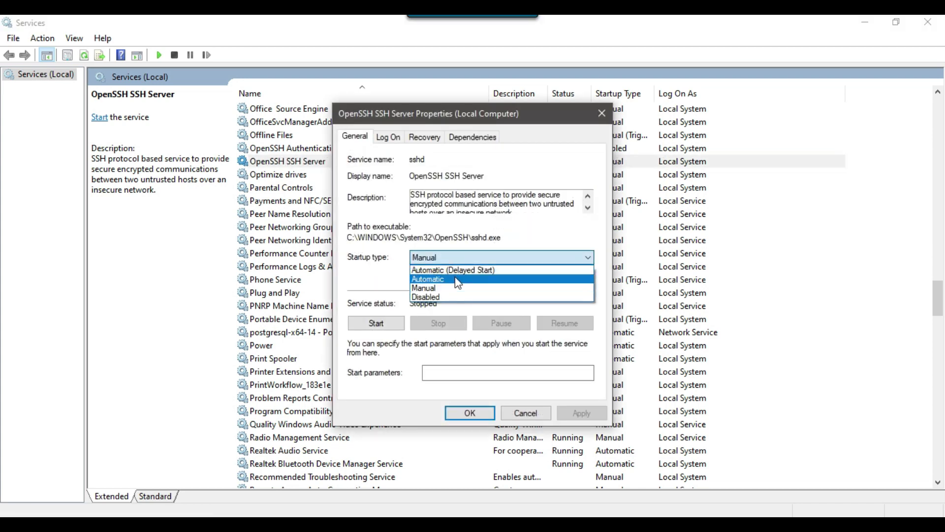
pyautogui.click(448, 282)
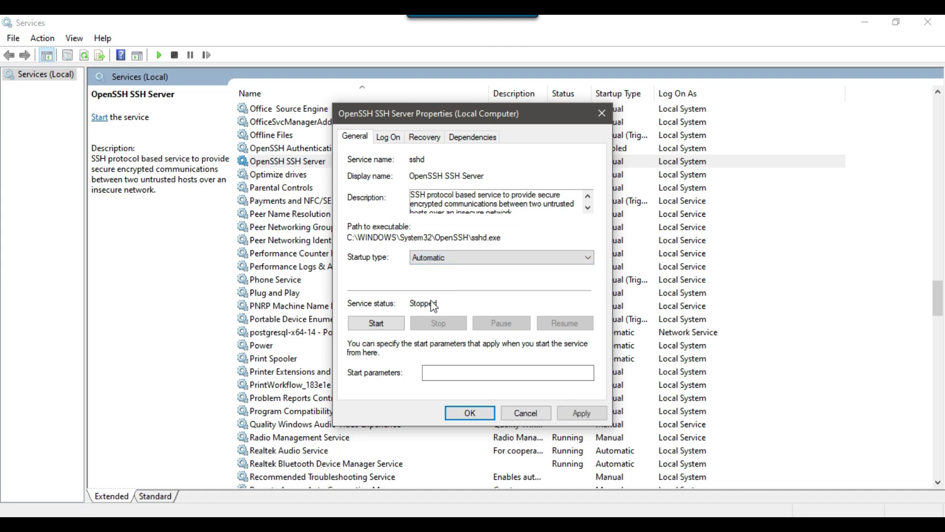
pyautogui.click(378, 324)
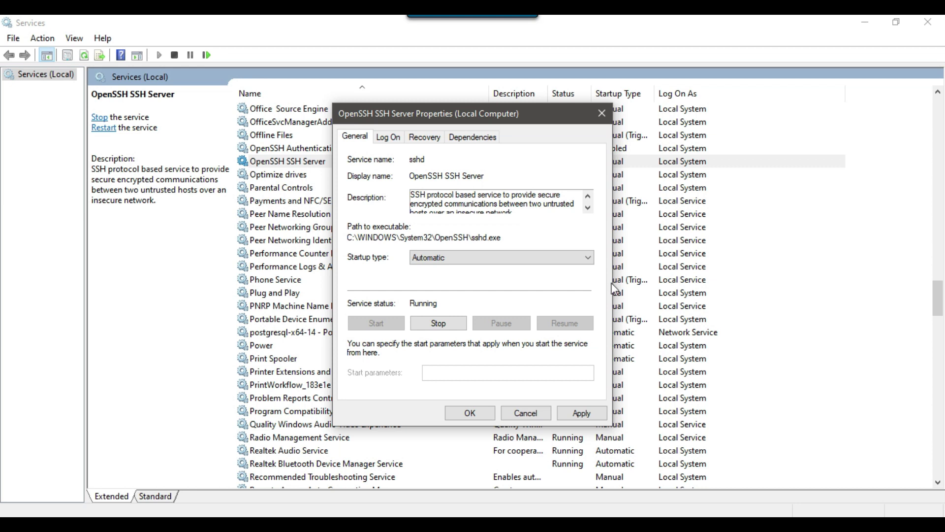
pyautogui.click(577, 414)
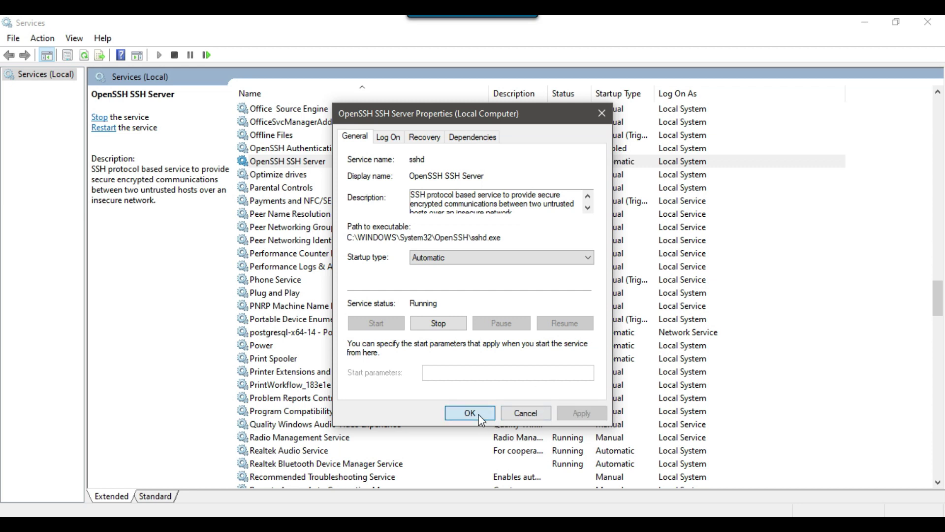
pyautogui.click(470, 413)
pyautogui.click(940, 24)
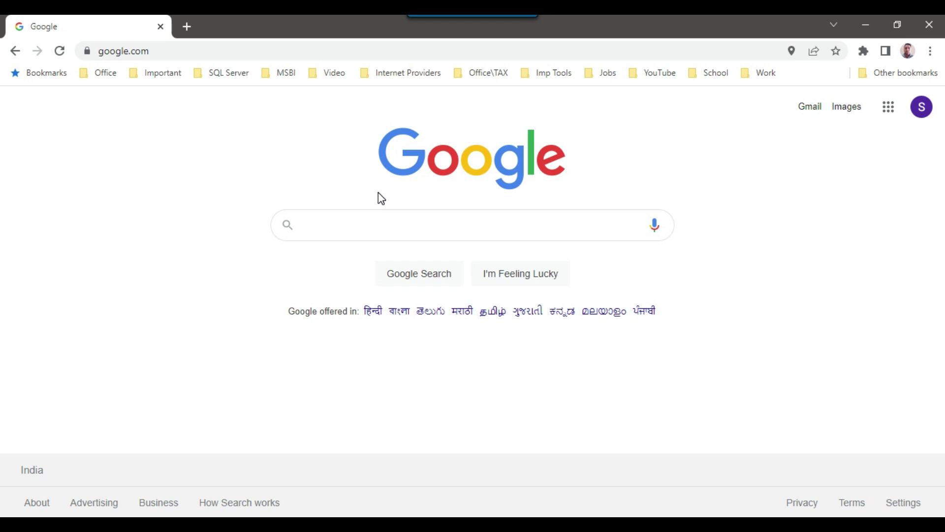
# Step: Google 'download winscp for windows' and download WinSCP 5.21.1 from winscp.net
pyautogui.write('download winsc')
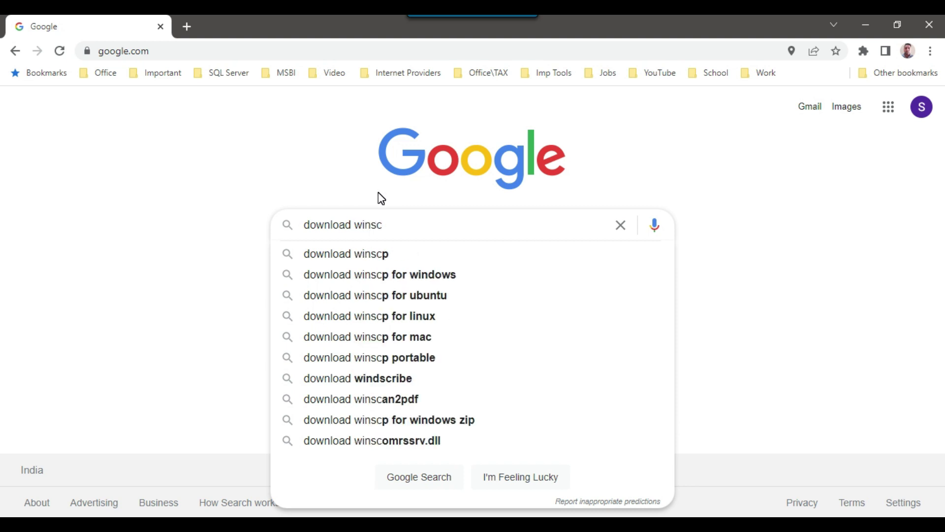
pyautogui.press('Down')
pyautogui.press('Down')
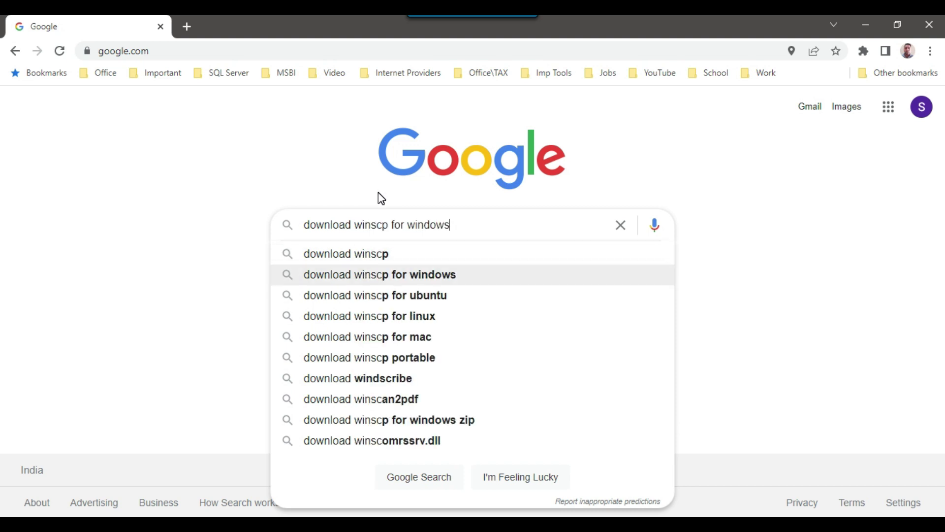
pyautogui.press('Return')
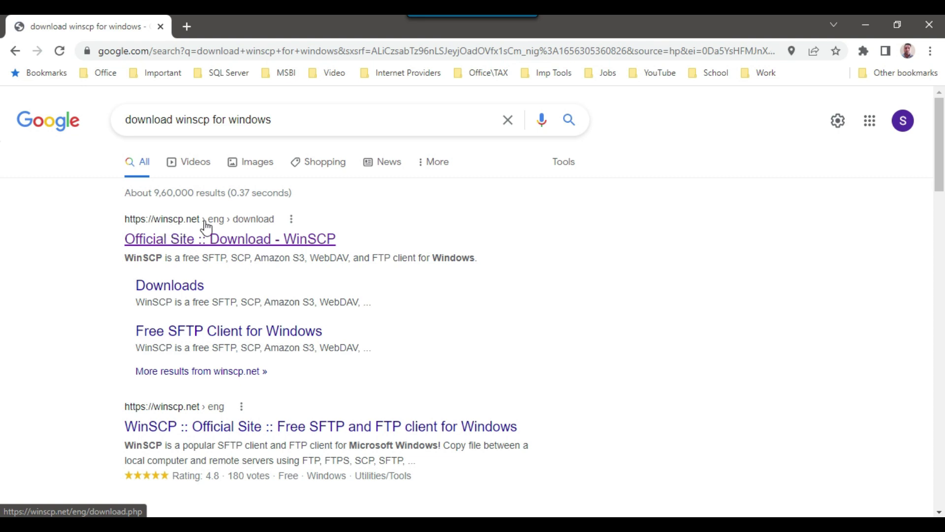
pyautogui.click(199, 240)
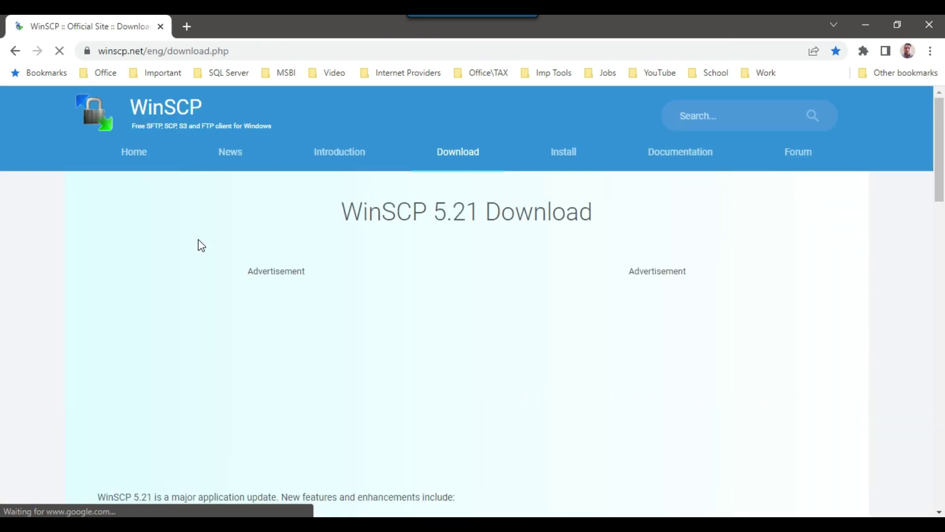
pyautogui.scroll(-7, 832, 271)
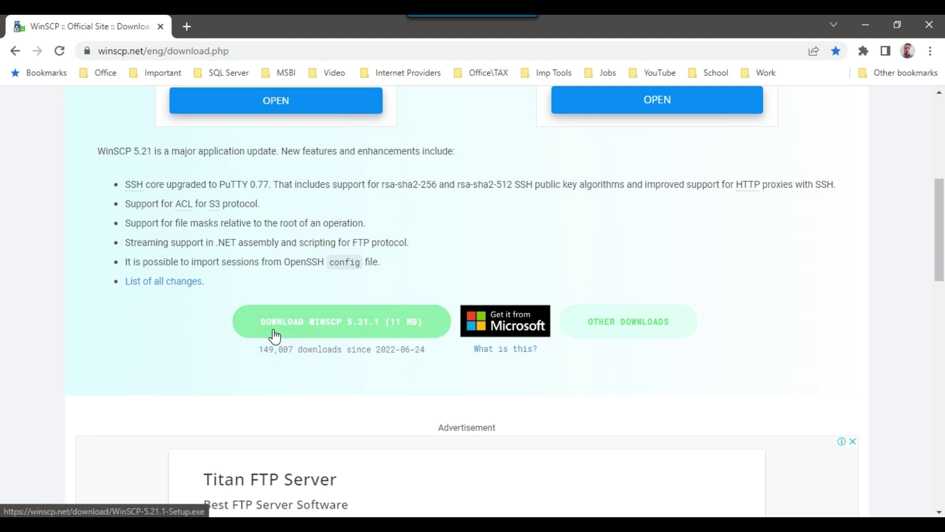
pyautogui.click(331, 331)
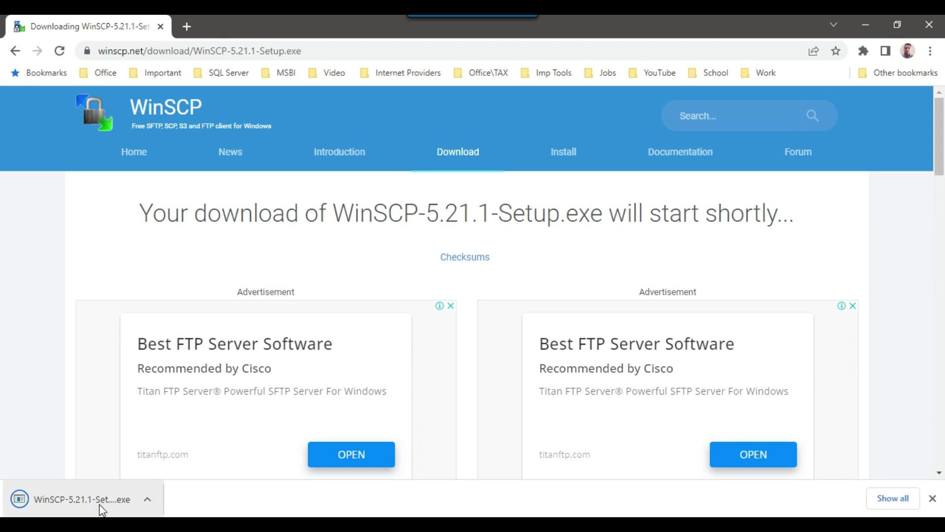
# Step: Install WinSCP 5.21.1 for all users, typical Commander style, without the Getting started page
pyautogui.click(66, 509)
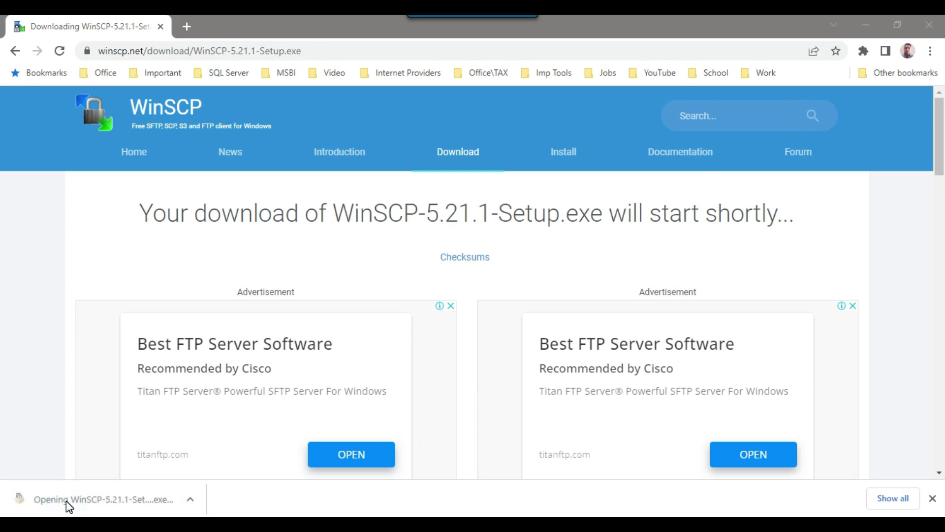
pyautogui.click(869, 19)
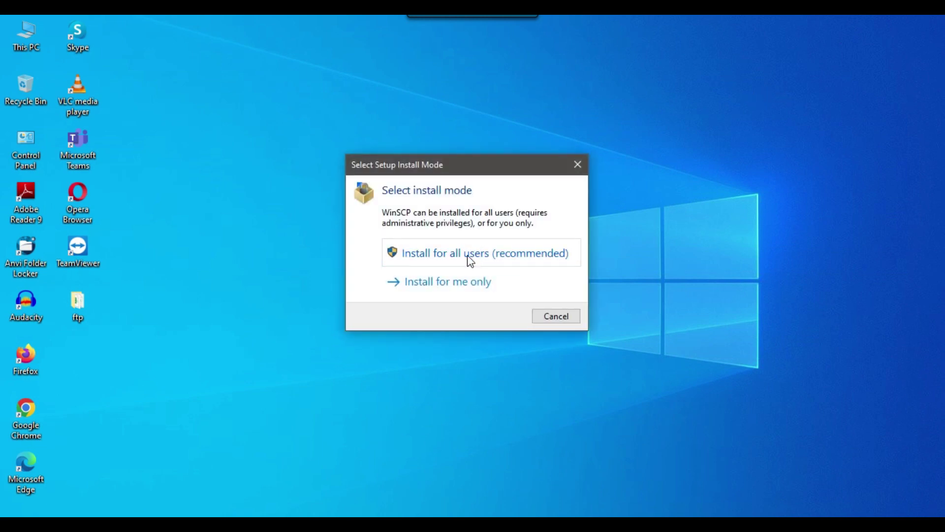
pyautogui.click(470, 257)
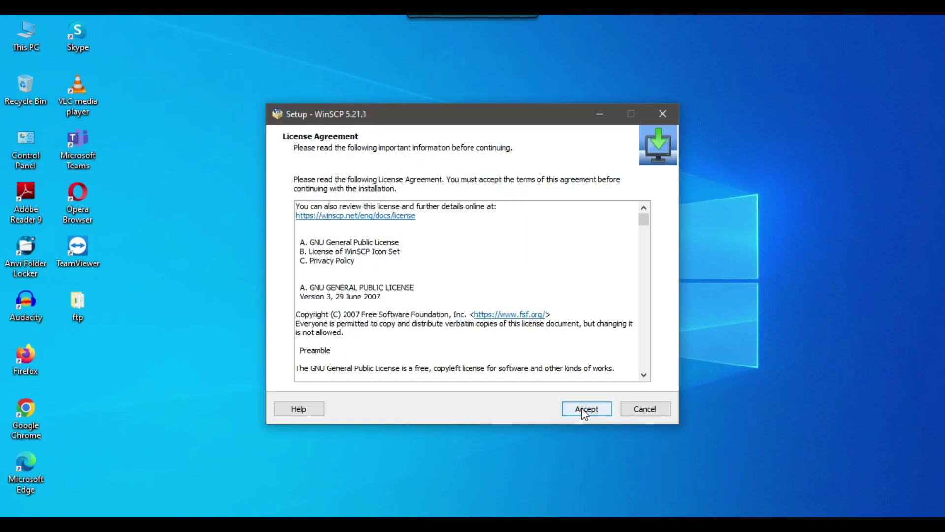
pyautogui.click(585, 410)
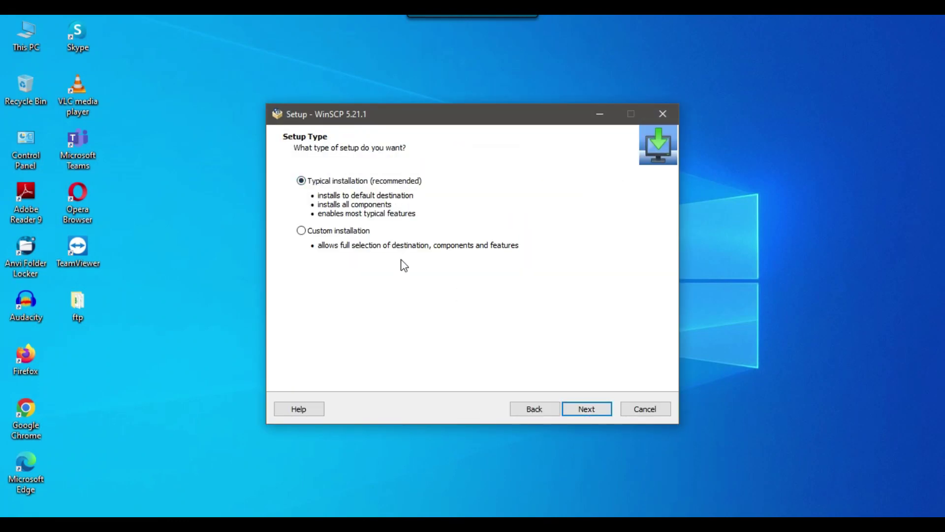
pyautogui.click(580, 412)
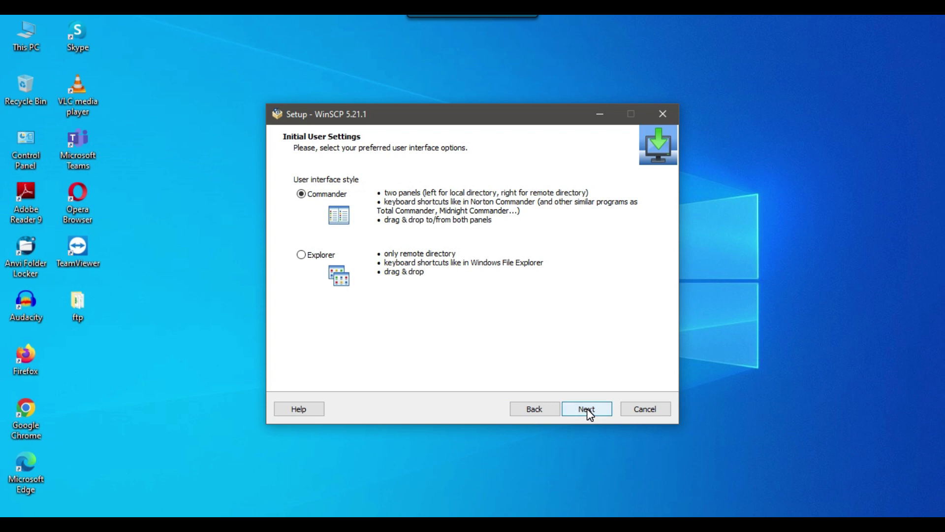
pyautogui.click(590, 411)
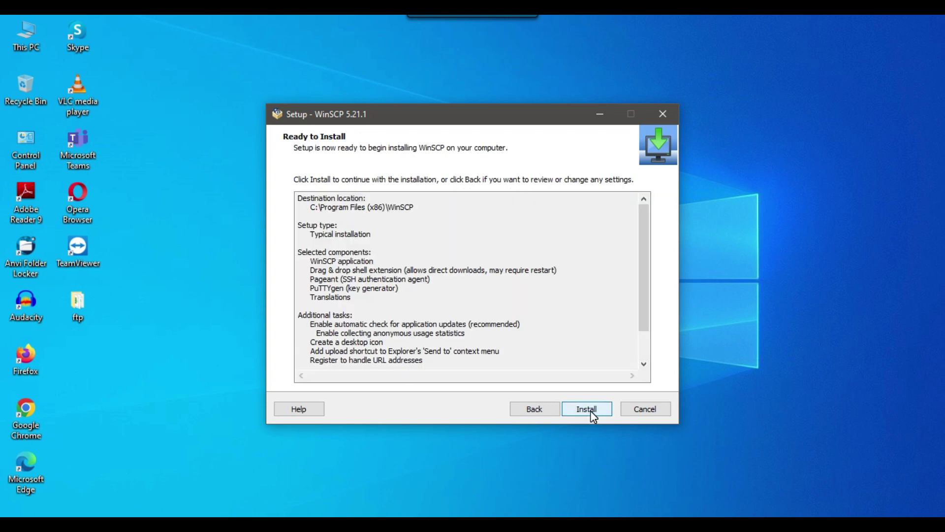
pyautogui.click(602, 409)
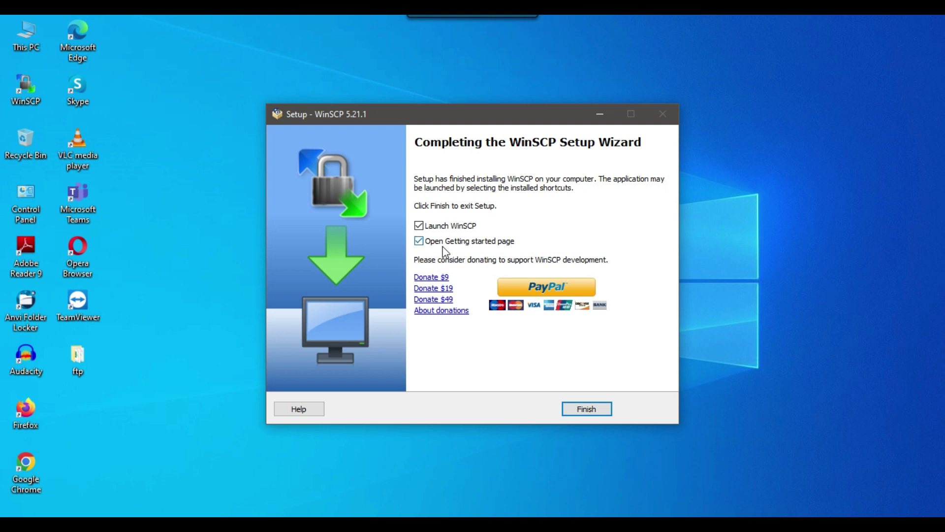
pyautogui.click(419, 241)
pyautogui.click(586, 409)
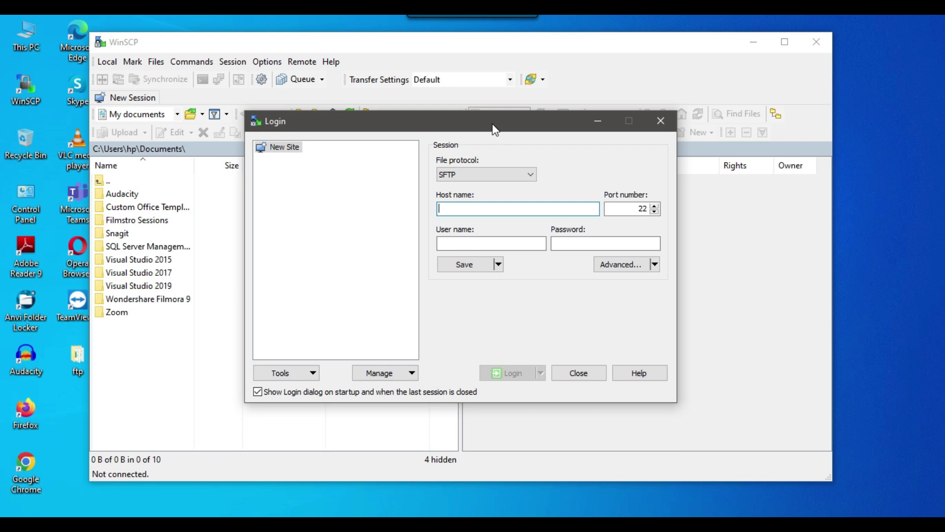
# Step: Keep SFTP as the WinSCP file protocol with an empty host name, and search Windows for cmd
pyautogui.click(466, 177)
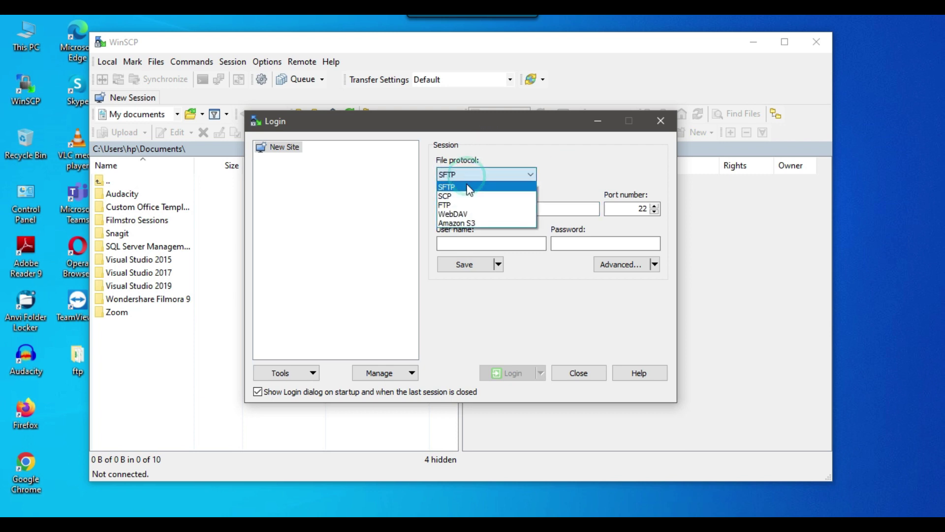
pyautogui.click(464, 189)
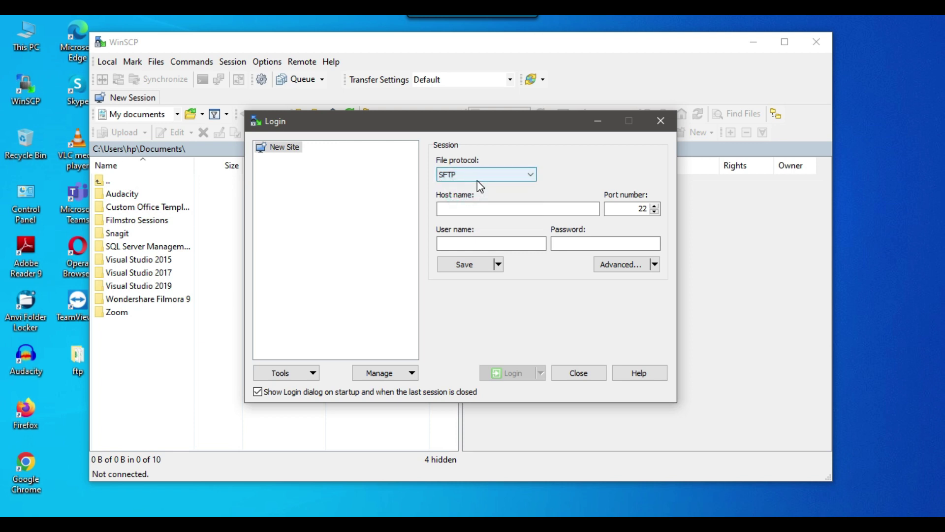
pyautogui.click(465, 207)
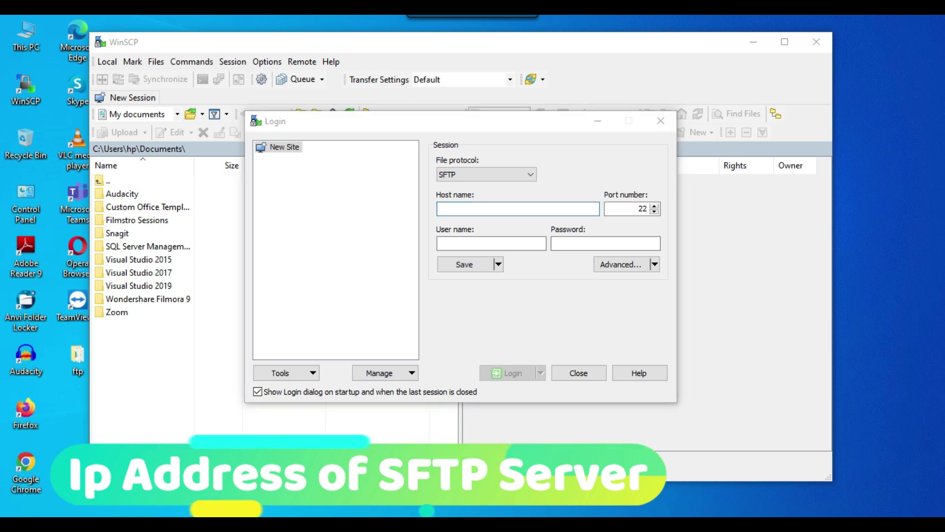
pyautogui.write('cmd')
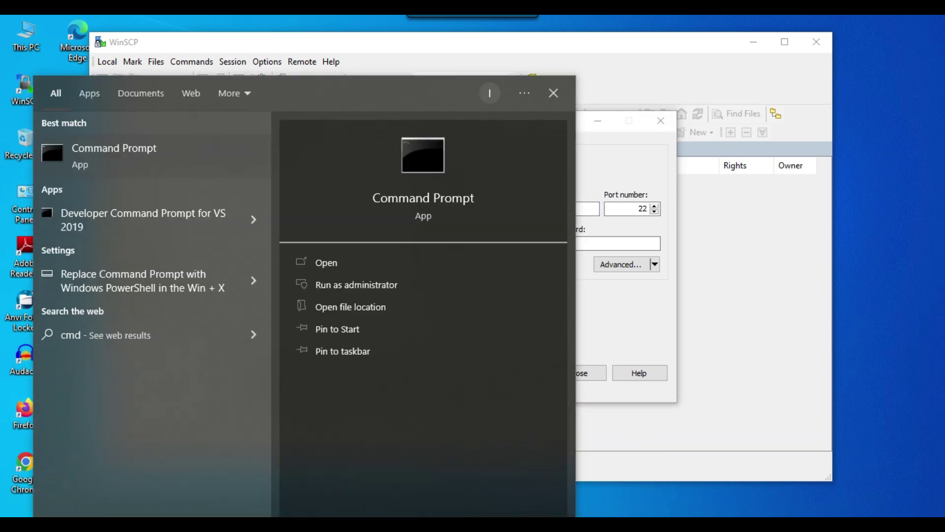
# Step: Open Command Prompt and run ipconfig to list the network addresses
pyautogui.press('Return')
pyautogui.write('ipconfig')
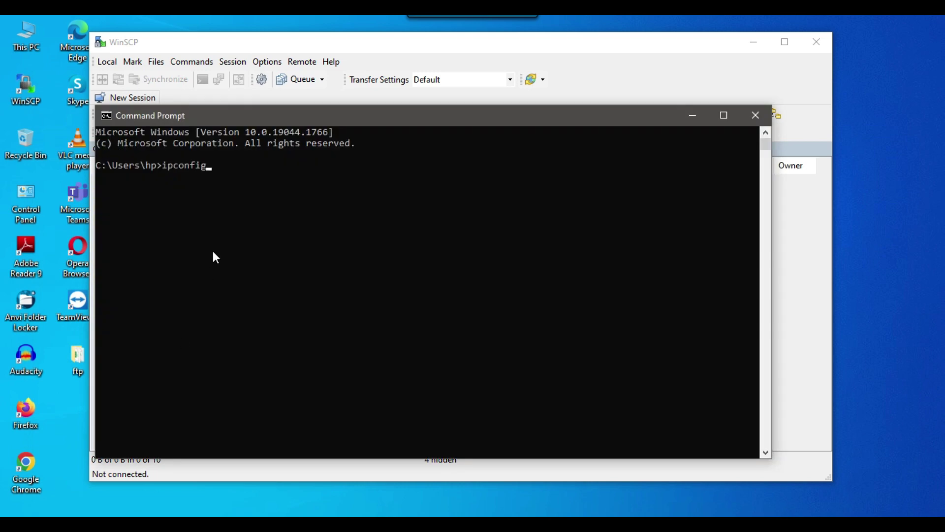
pyautogui.press('Return')
# Step: Copy the IPv4 address 192.168.1.34 and close Command Prompt
pyautogui.moveTo(109, 398); pyautogui.dragTo(188, 399)
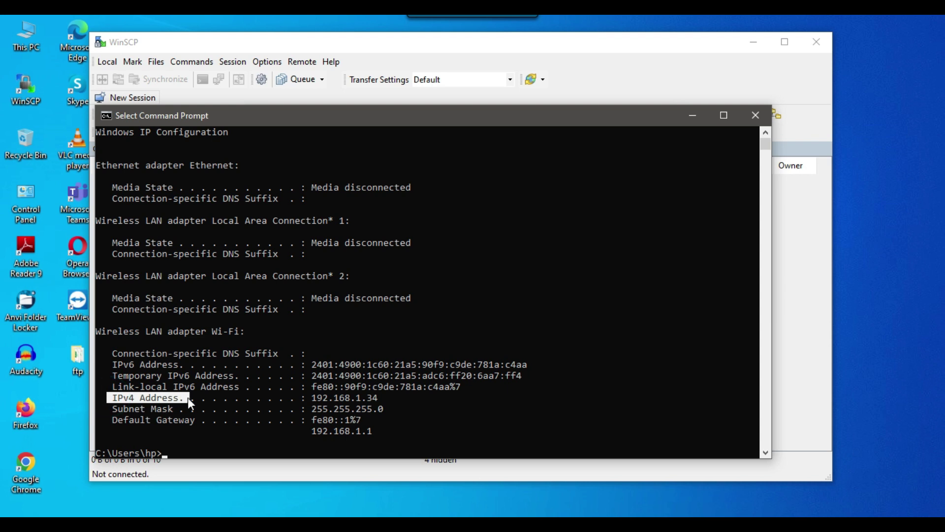
pyautogui.moveTo(314, 397); pyautogui.dragTo(318, 398)
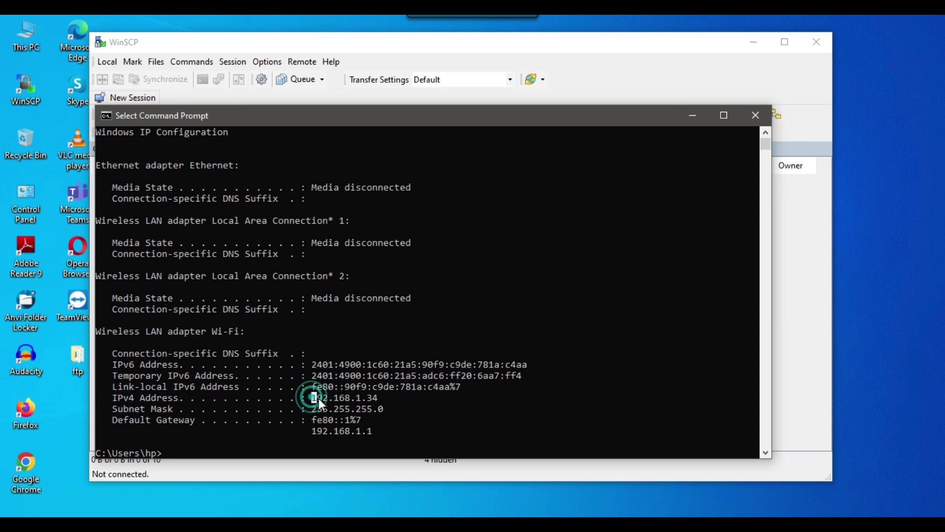
pyautogui.rightClick(373, 398)
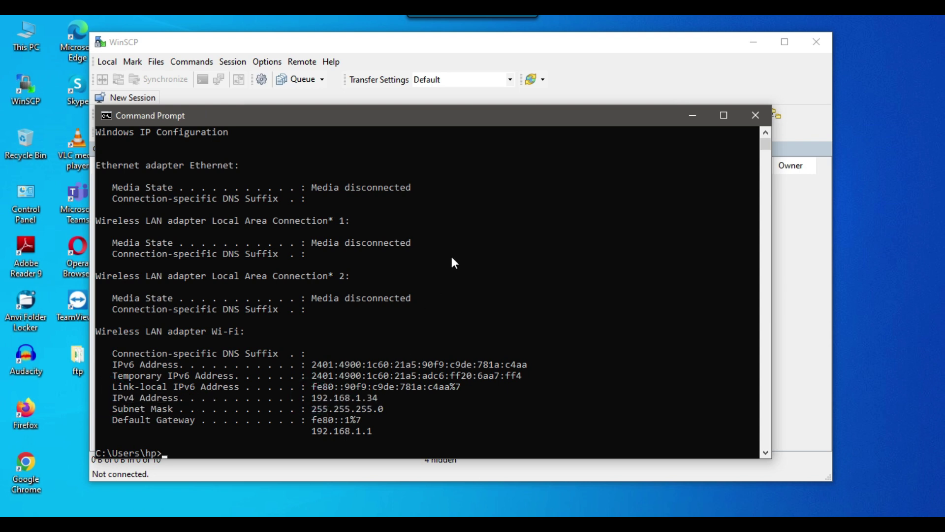
pyautogui.click(755, 115)
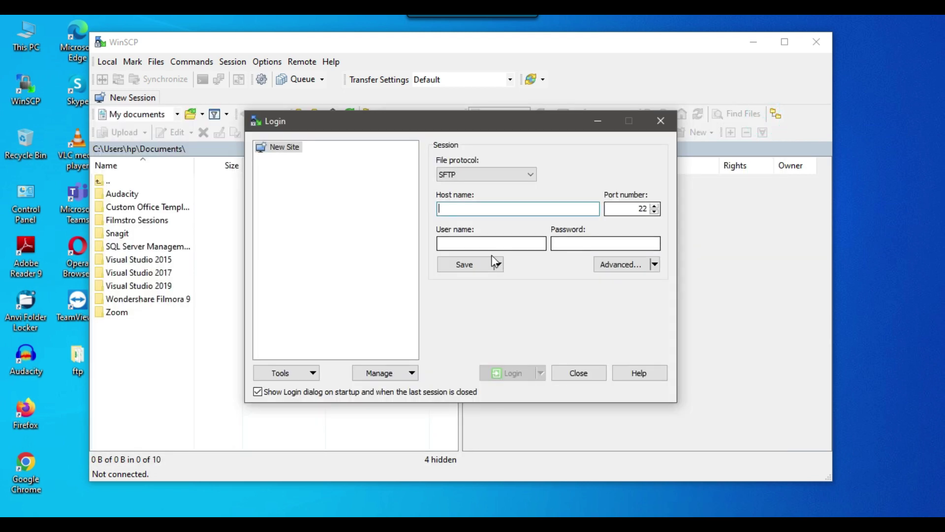
# Step: Log in to host 192.168.1.34 over SFTP with the account's user name and password
pyautogui.write('192.168.1.34')
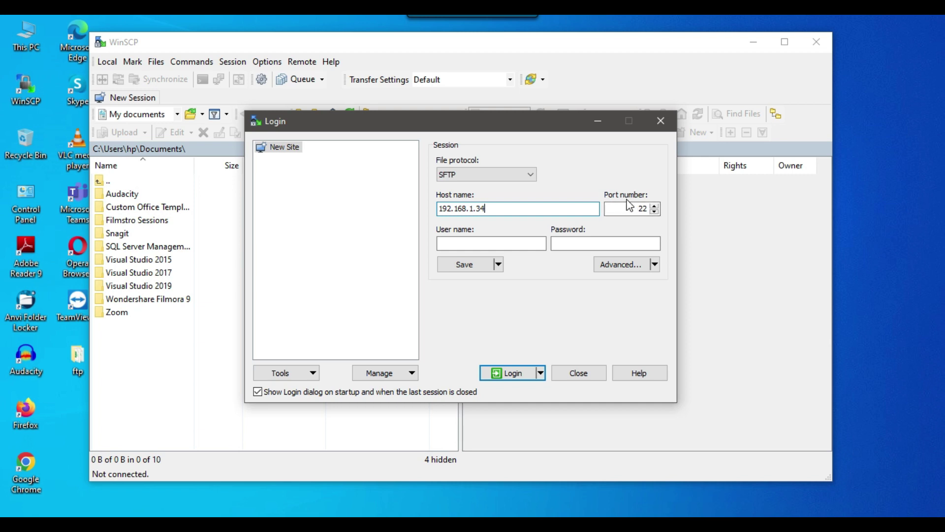
pyautogui.click(491, 243)
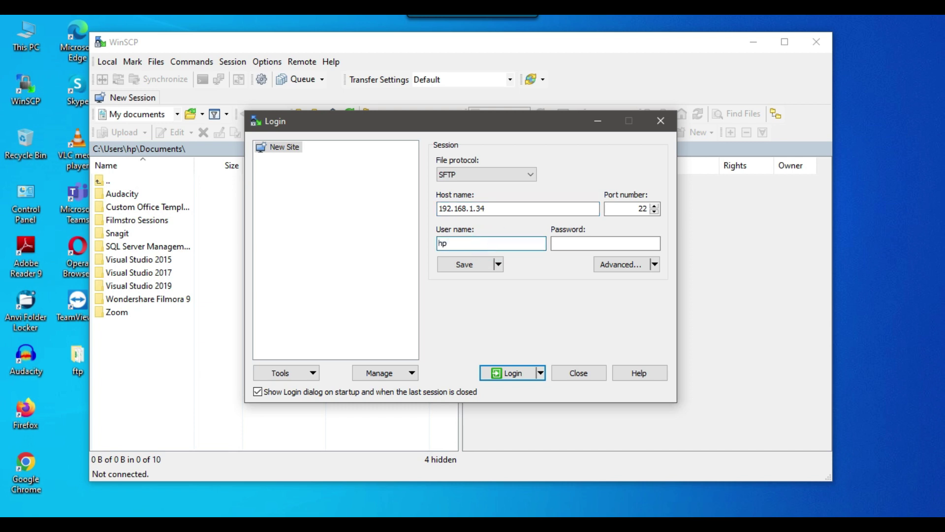
pyautogui.click(584, 243)
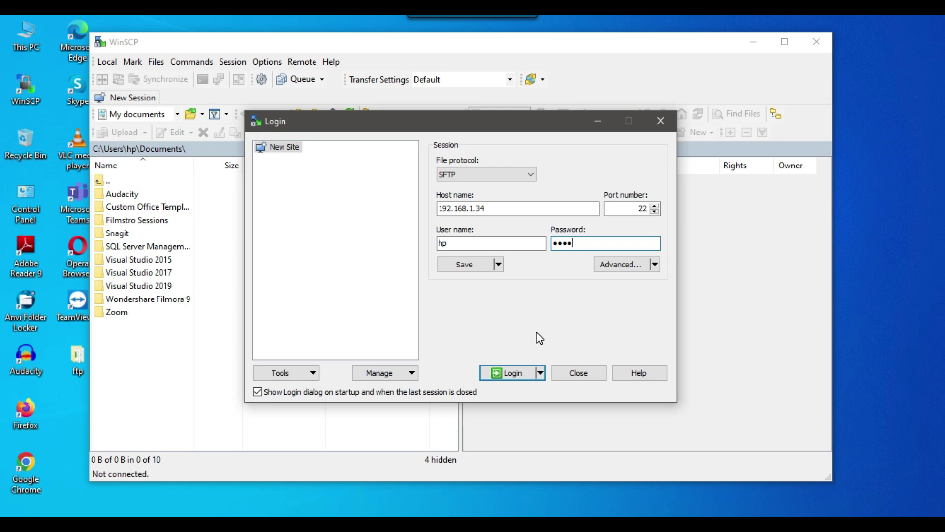
pyautogui.click(509, 377)
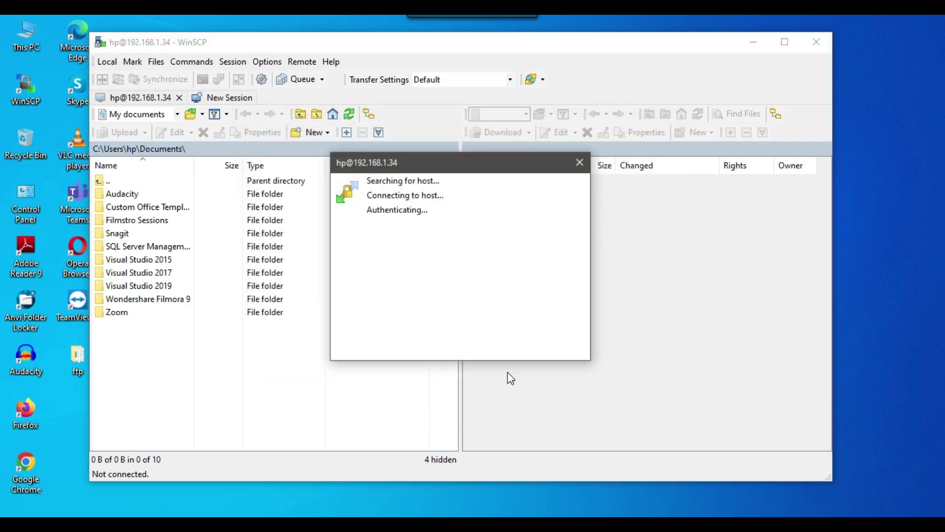
# Step: Trust the server's host key to connect, then maximize the WinSCP window
pyautogui.moveTo(438, 147); pyautogui.dragTo(541, 110)
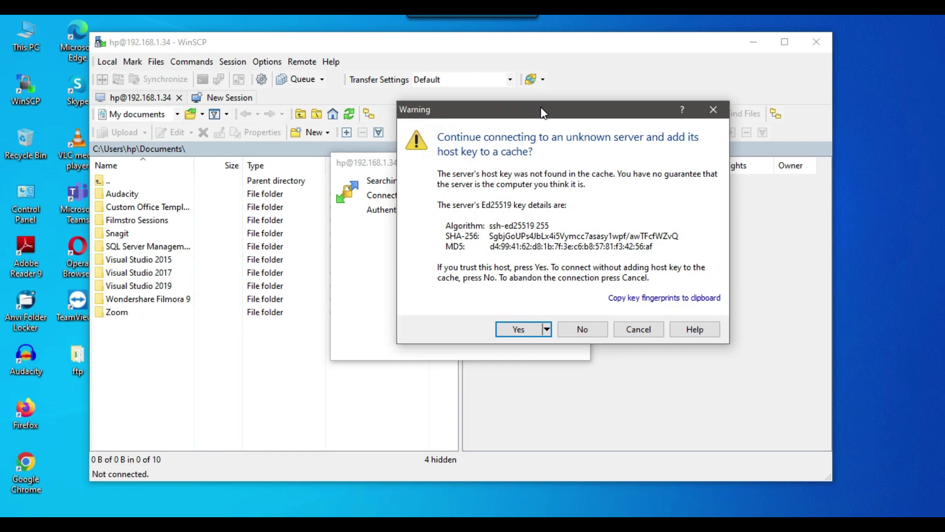
pyautogui.click(520, 329)
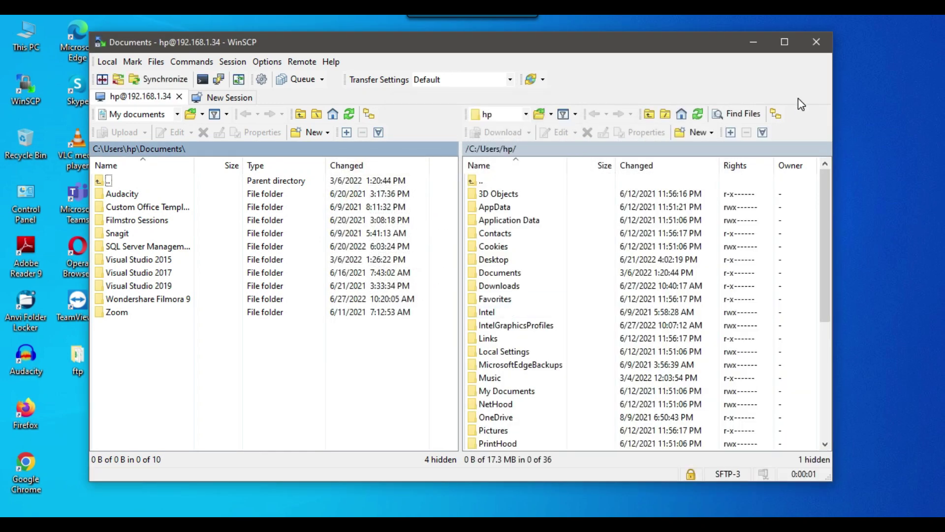
pyautogui.click(785, 42)
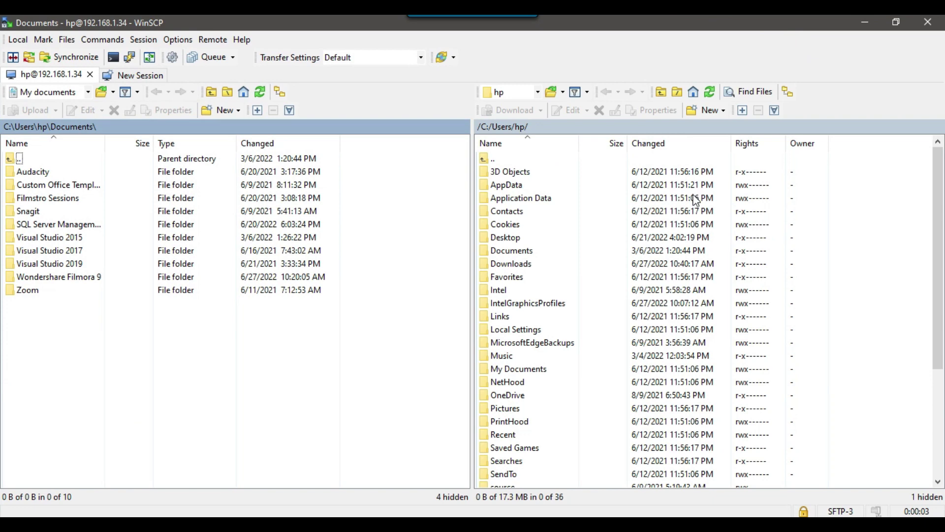
# Step: Open the remote Desktop folder from /C:/Users/hp/ and bring up Opera Browser.lnk's context menu
pyautogui.click(497, 291)
pyautogui.scroll(-3, 548, 253)
pyautogui.scroll(-1, 547, 259)
pyautogui.scroll(4, 548, 268)
pyautogui.scroll(-3, 534, 231)
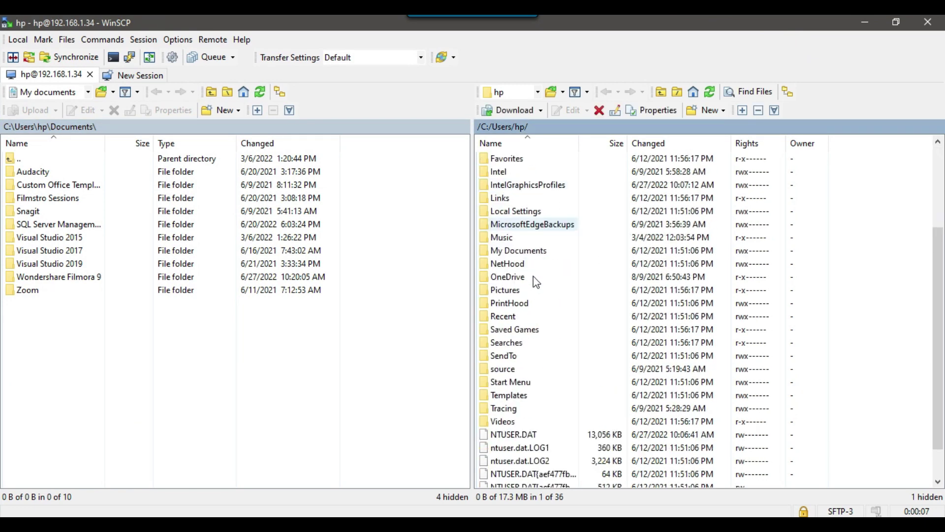
pyautogui.scroll(-1, 535, 284)
pyautogui.scroll(1, 531, 298)
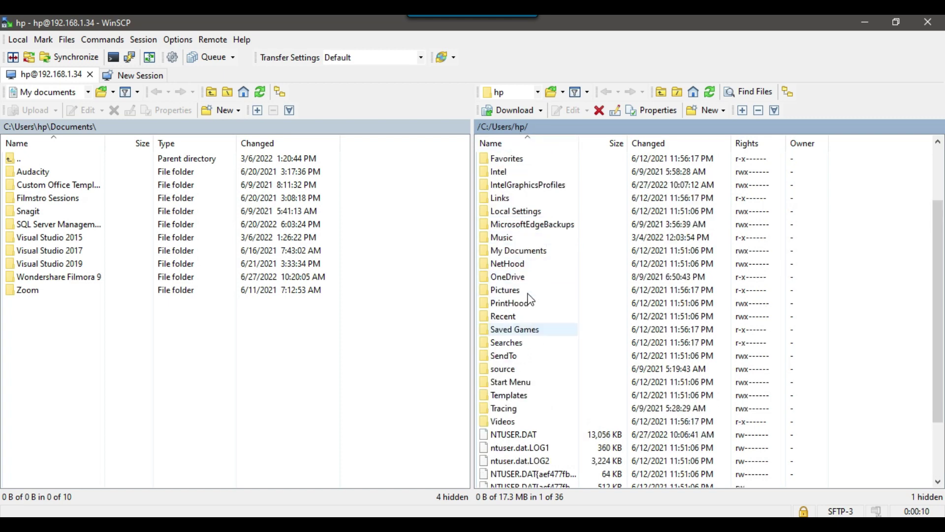
pyautogui.scroll(3, 531, 299)
pyautogui.doubleClick(511, 238)
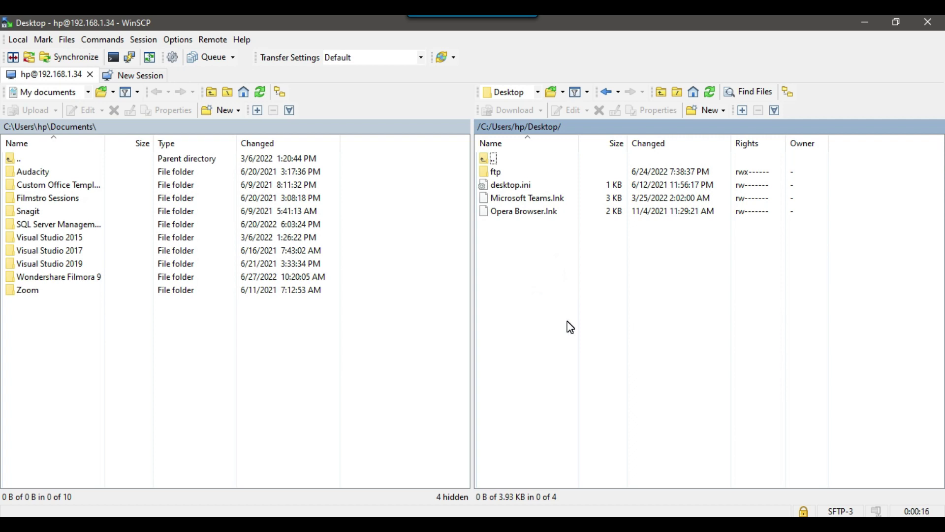
pyautogui.rightClick(513, 211)
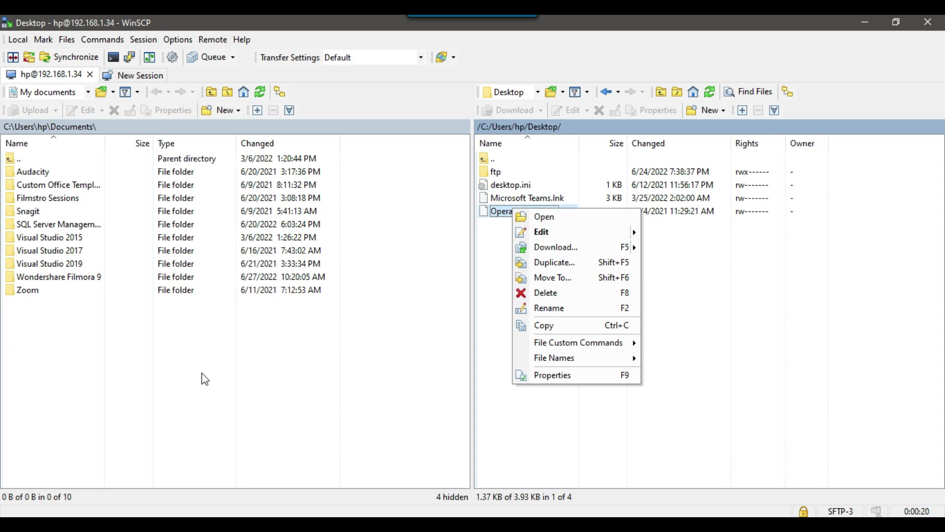